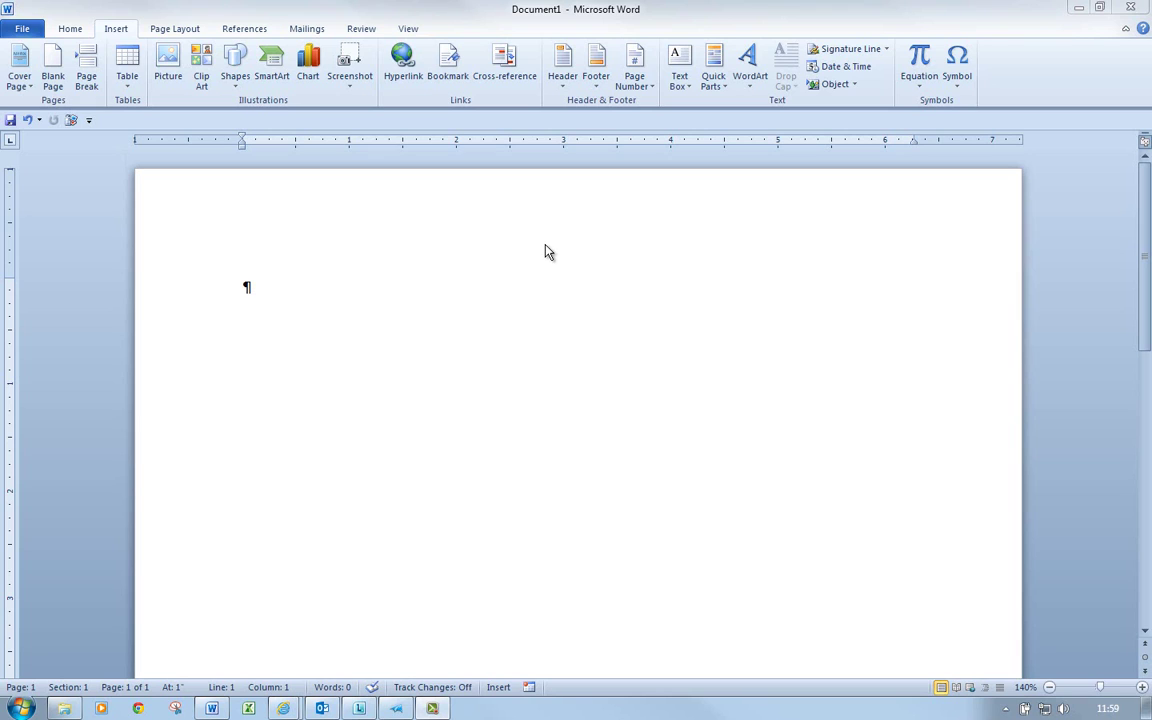
Insert the built-in Pinstripes cover page from the Building Blocks Organizer.
{"action": "left_click", "coordinate": [720, 91]}
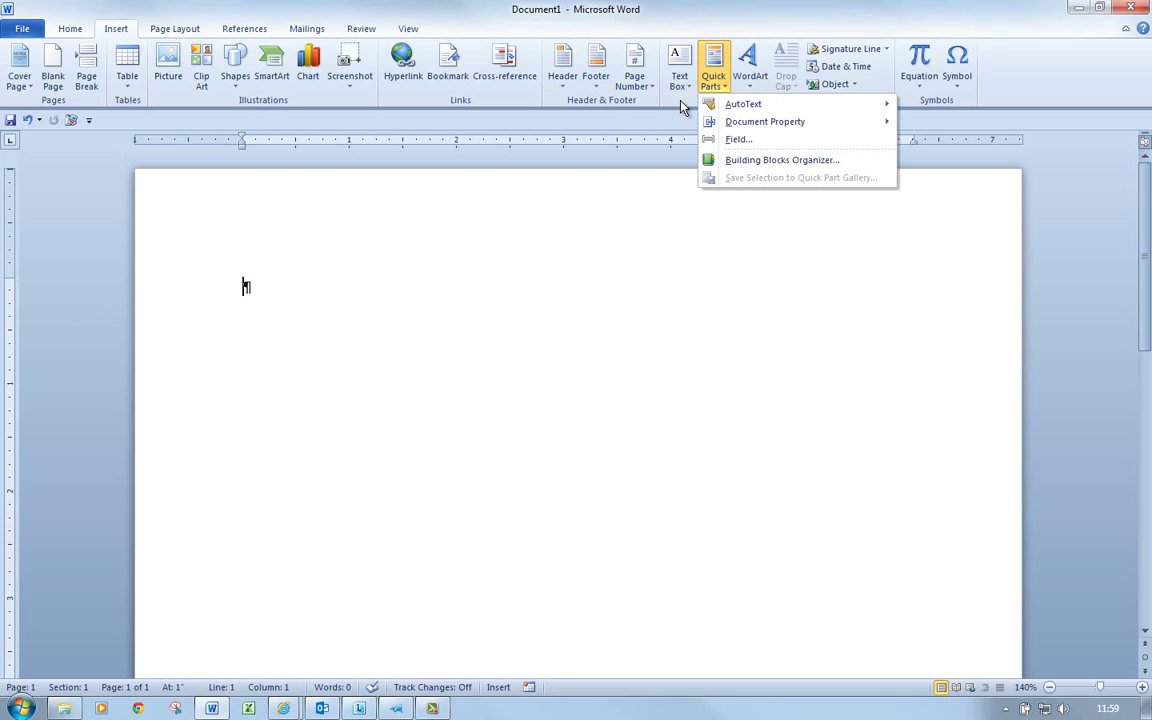
{"action": "left_click", "coordinate": [760, 160]}
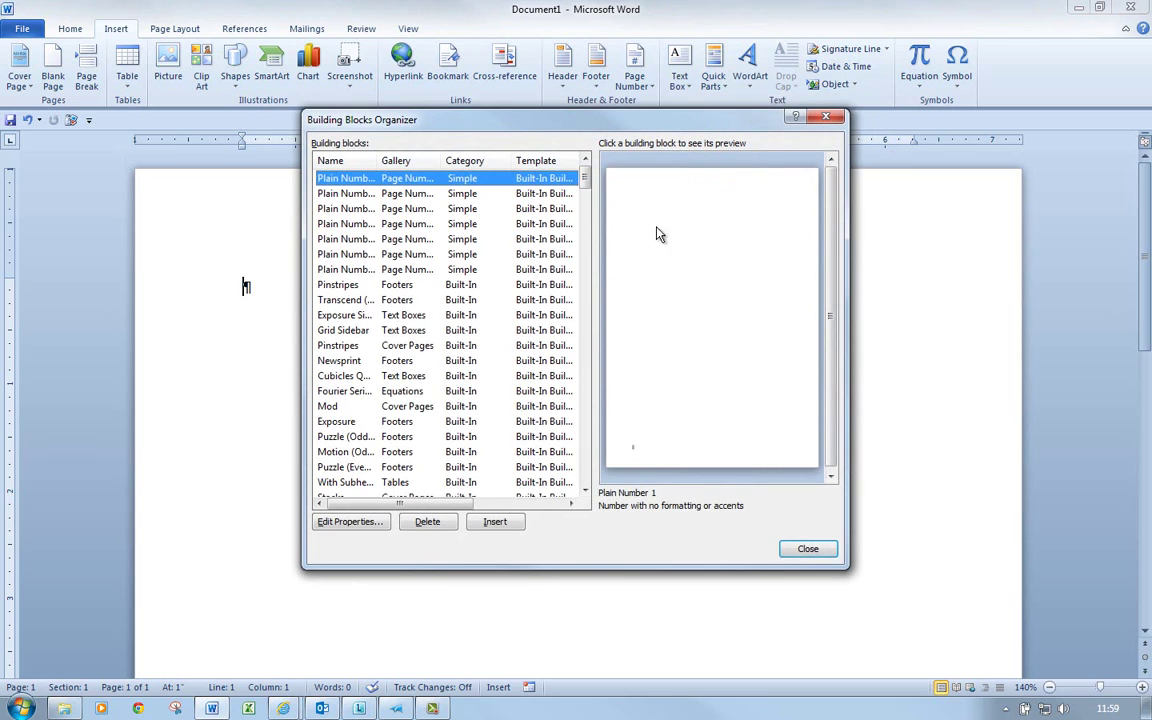
{"action": "left_click_drag", "start_coordinate": [560, 115], "coordinate": [578, 113]}
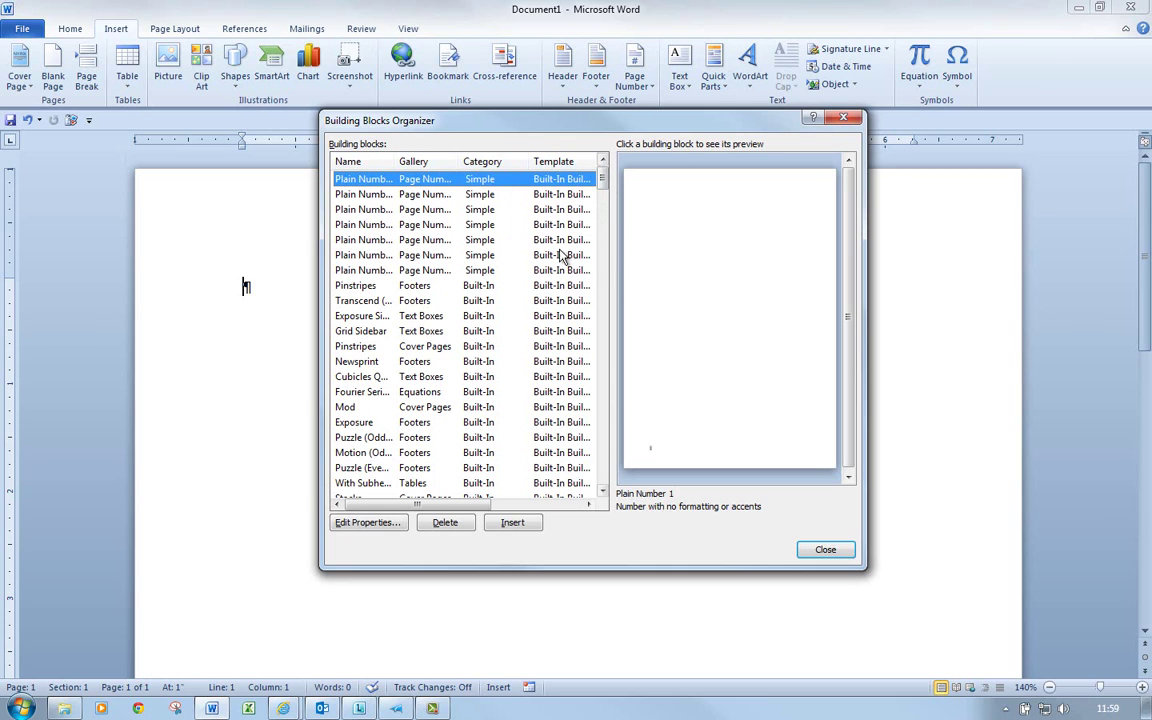
{"action": "left_click_drag", "start_coordinate": [447, 505], "coordinate": [405, 506]}
{"action": "mouse_move", "coordinate": [605, 183]}
{"action": "left_mouse_down"}
{"action": "mouse_move", "coordinate": [604, 196]}
{"action": "mouse_move", "coordinate": [604, 184]}
{"action": "left_mouse_up"}
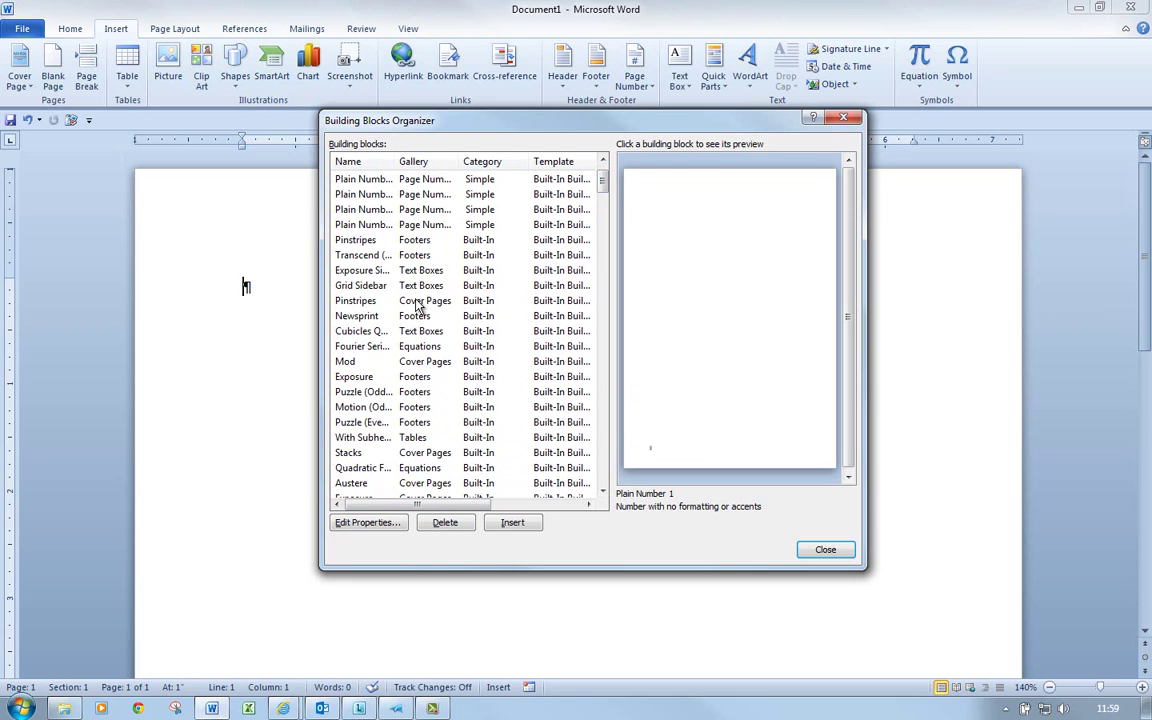
{"action": "left_click", "coordinate": [385, 285]}
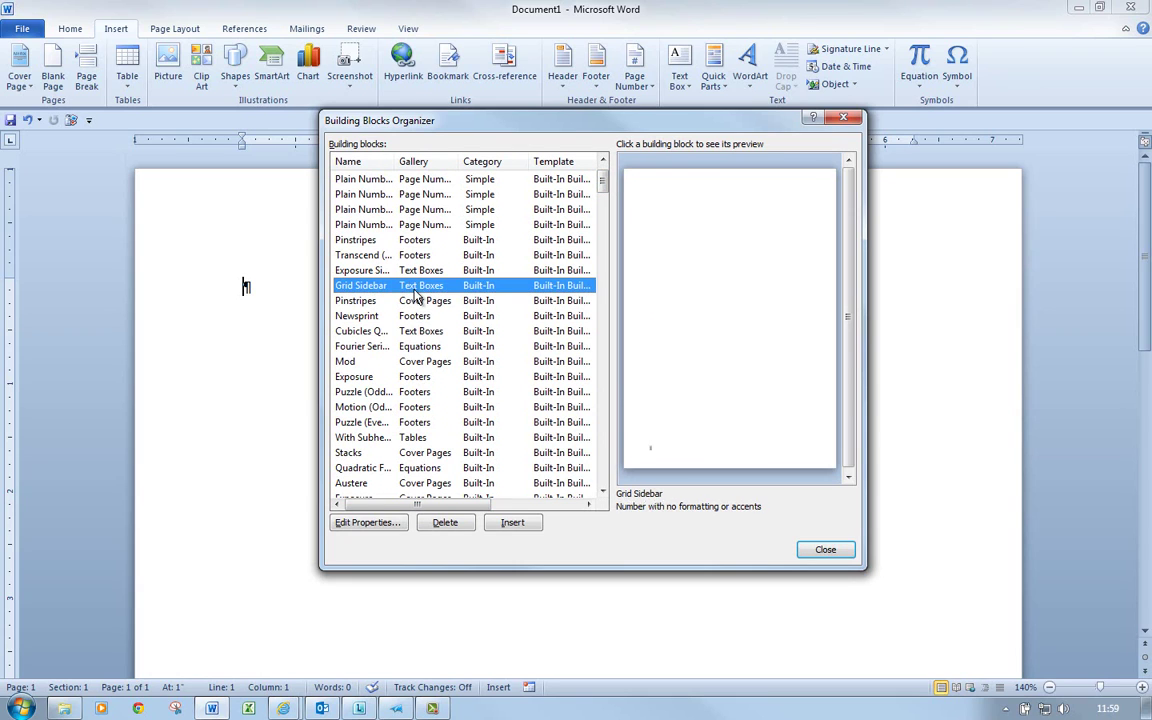
{"action": "left_click", "coordinate": [417, 303]}
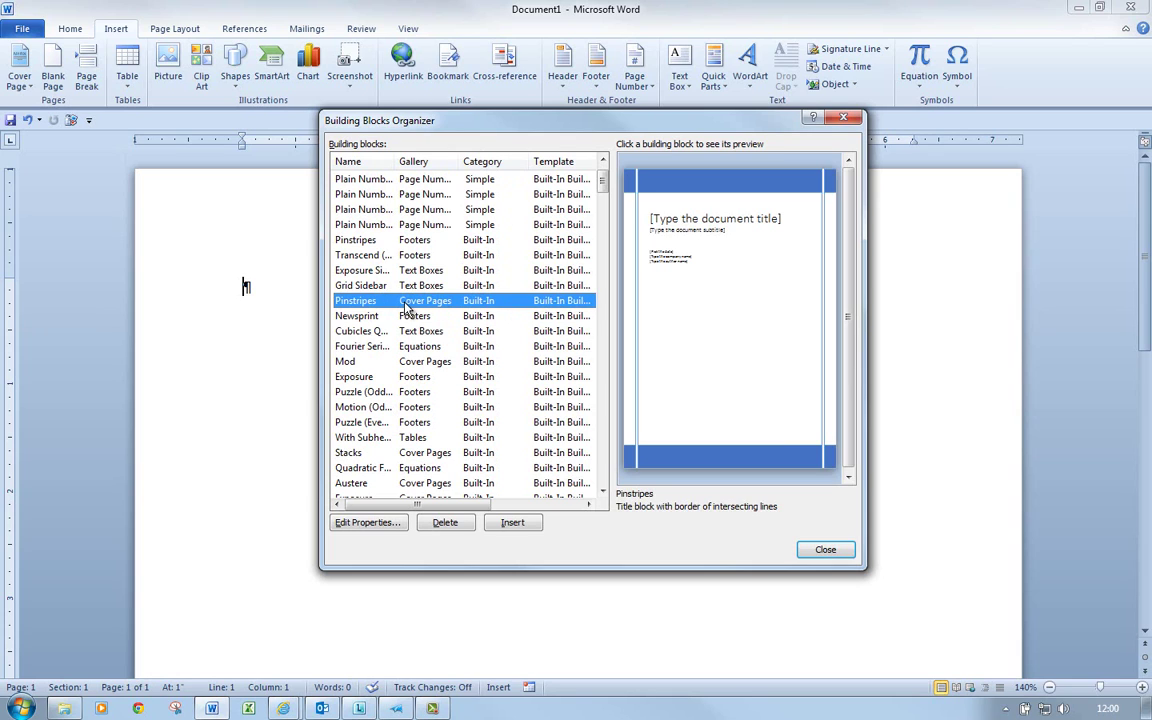
{"action": "left_click", "coordinate": [512, 523]}
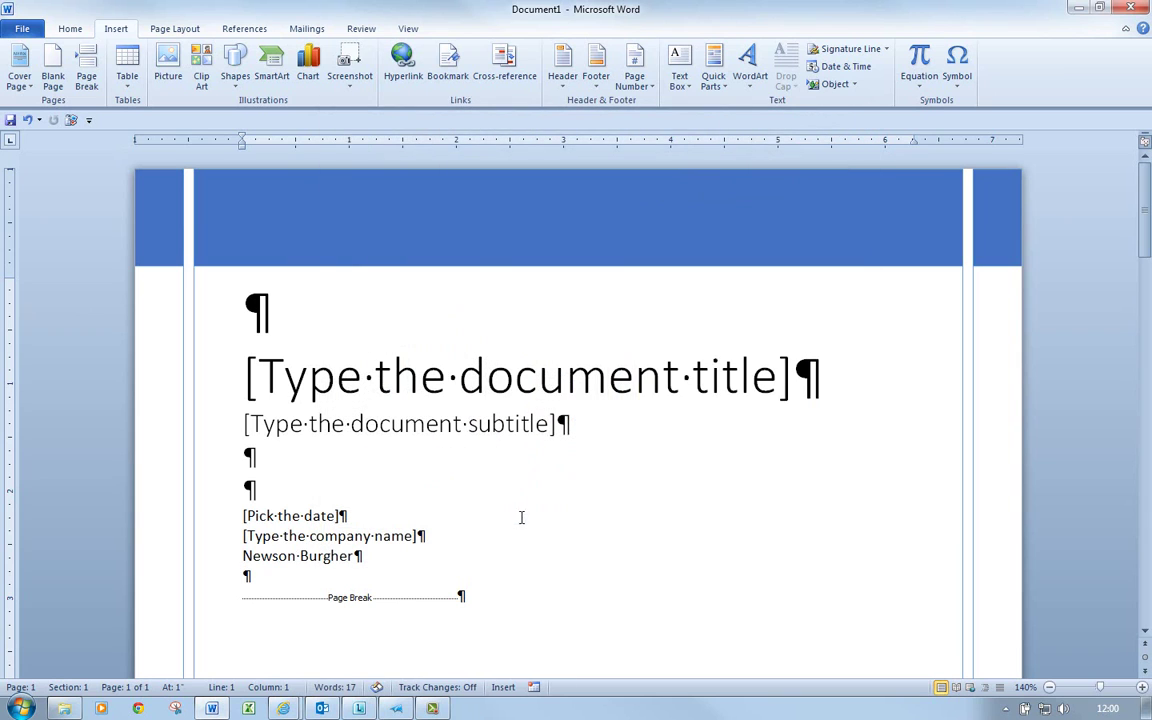
{"action": "left_click_drag", "start_coordinate": [1145, 215], "coordinate": [1077, 205]}
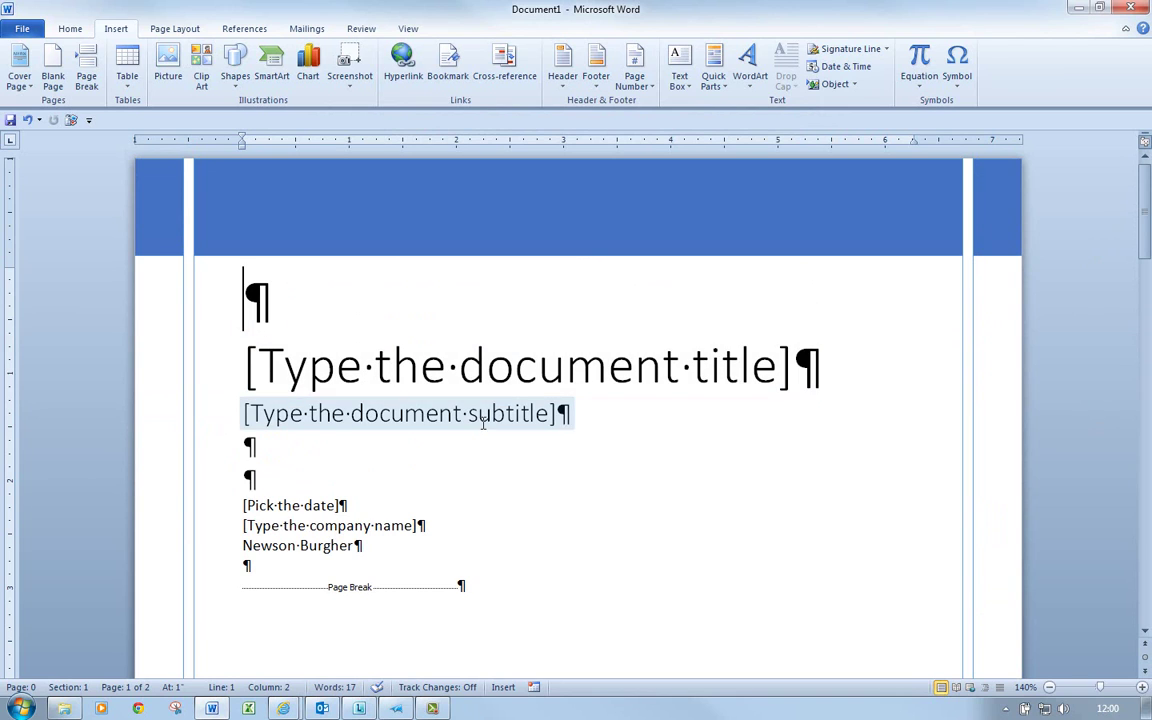
Undo the insertion of the Pinstripes cover page.
{"action": "left_click", "coordinate": [27, 119]}
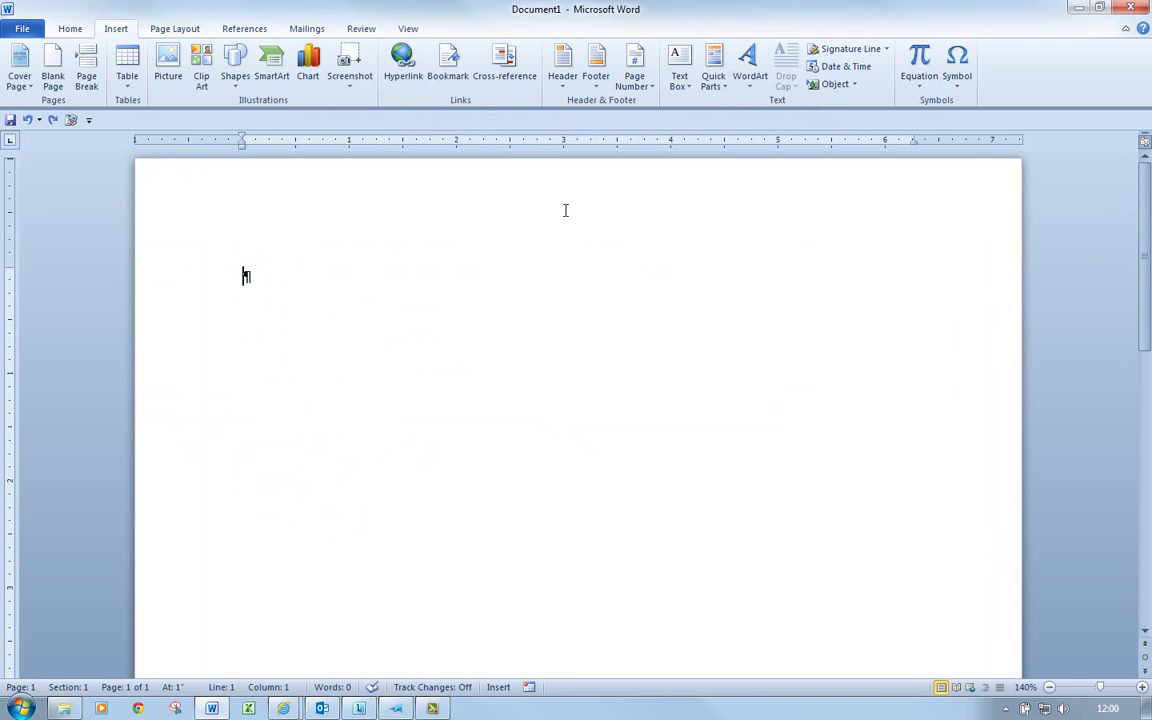
{"action": "left_click", "coordinate": [713, 72]}
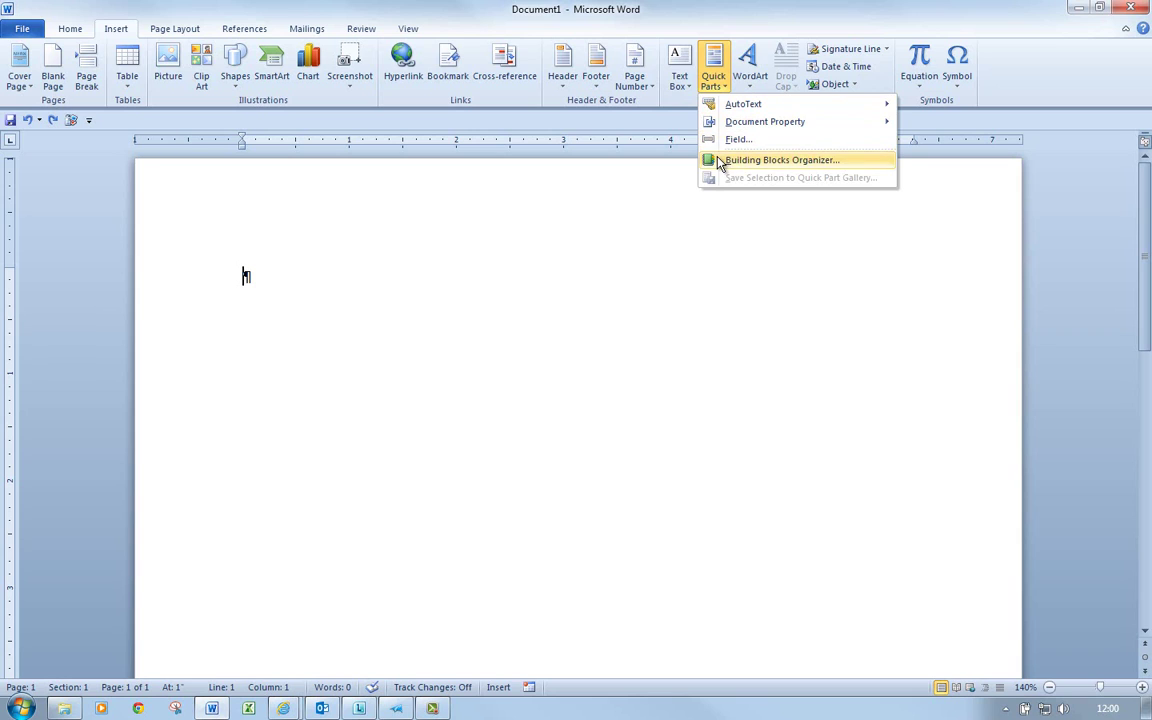
{"action": "left_click", "coordinate": [620, 187]}
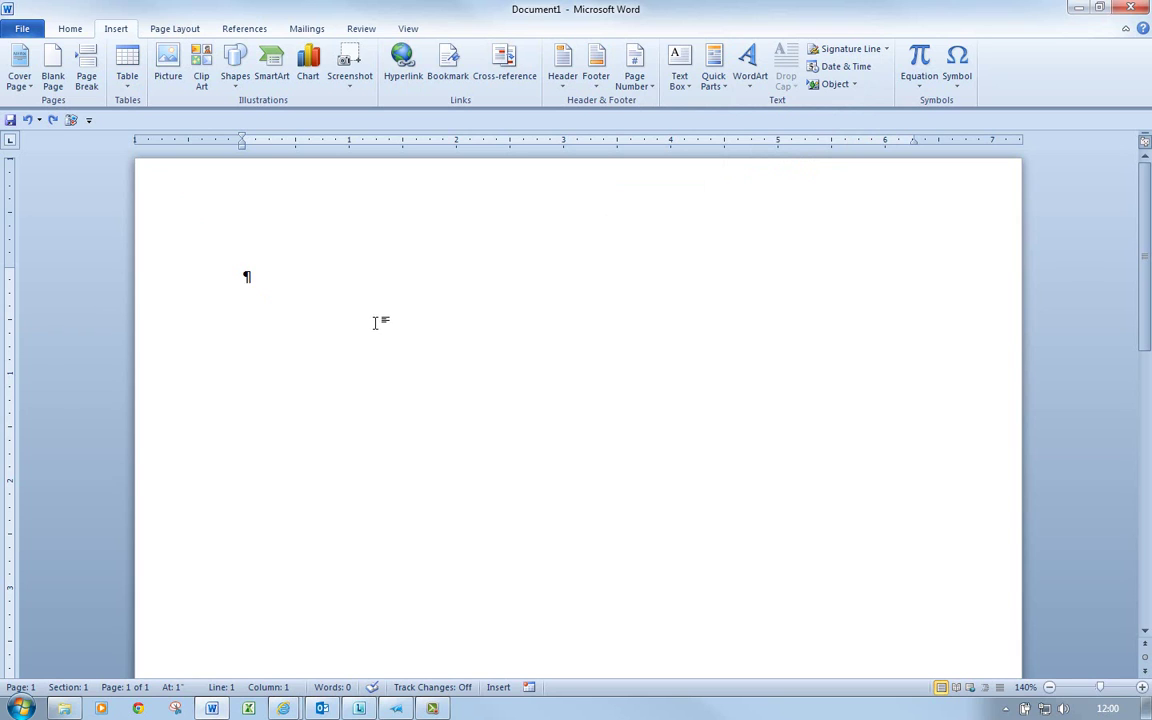
Insert the Pinstripes cover page from the Cover Page gallery and undo the insertion.
{"action": "left_click", "coordinate": [19, 80]}
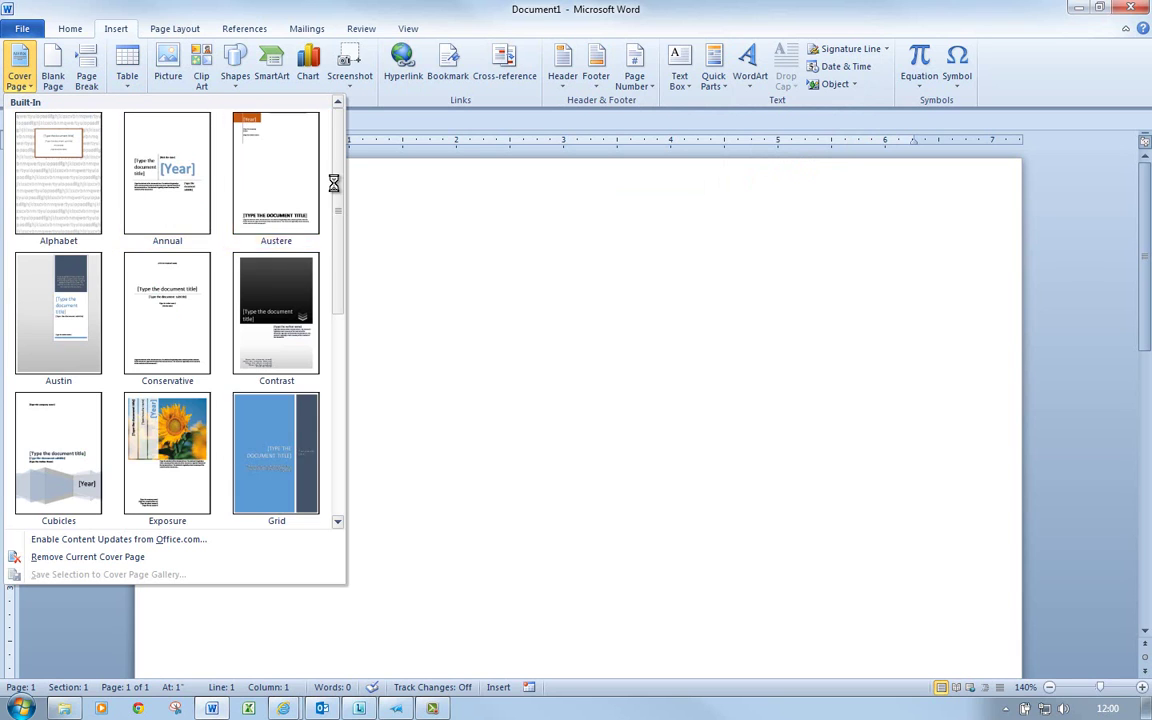
{"action": "left_click_drag", "start_coordinate": [334, 183], "coordinate": [355, 405]}
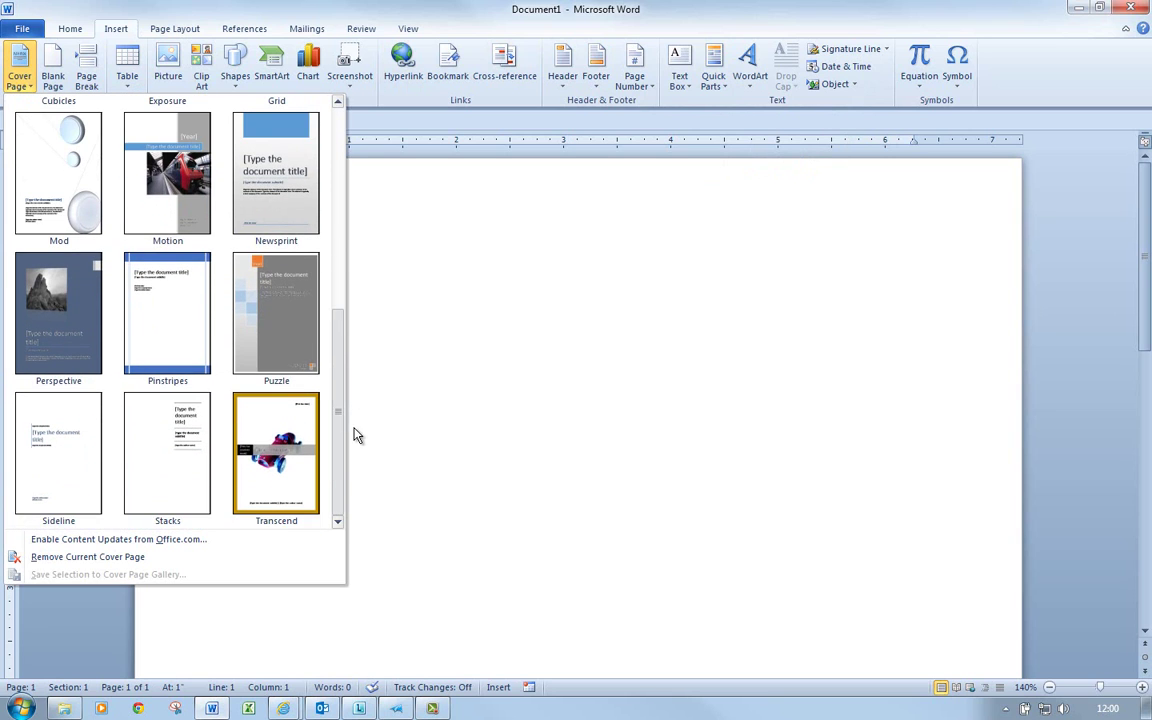
{"action": "left_click", "coordinate": [172, 307]}
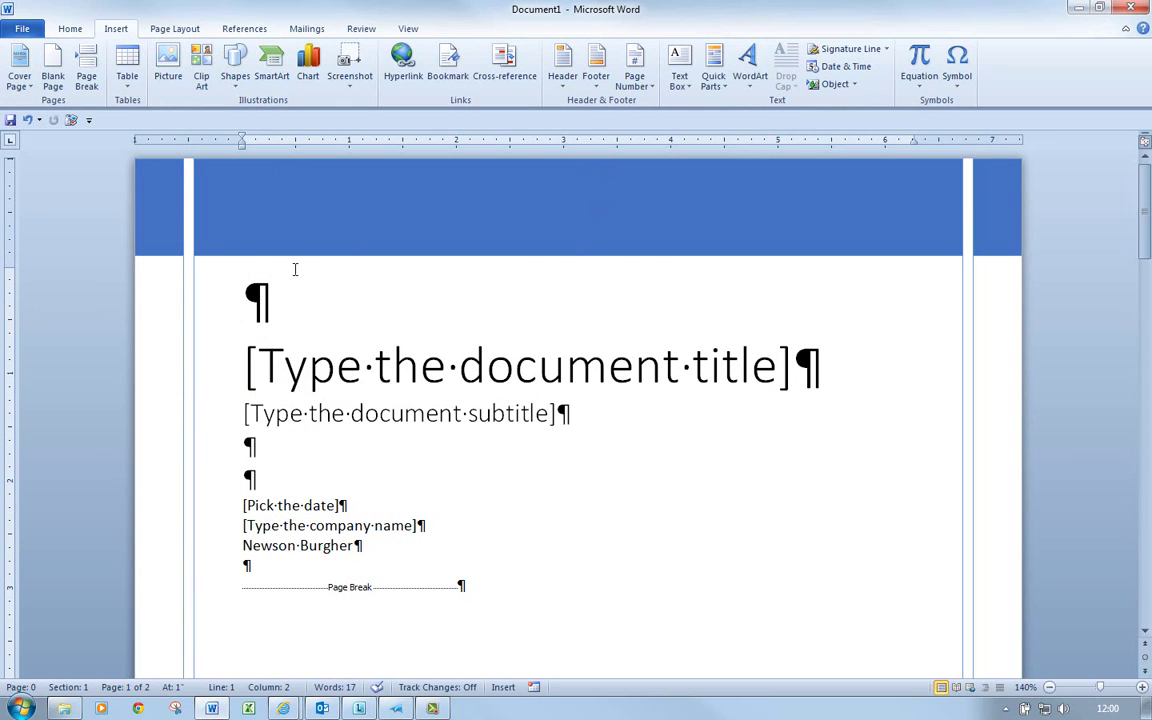
{"action": "left_click", "coordinate": [27, 119]}
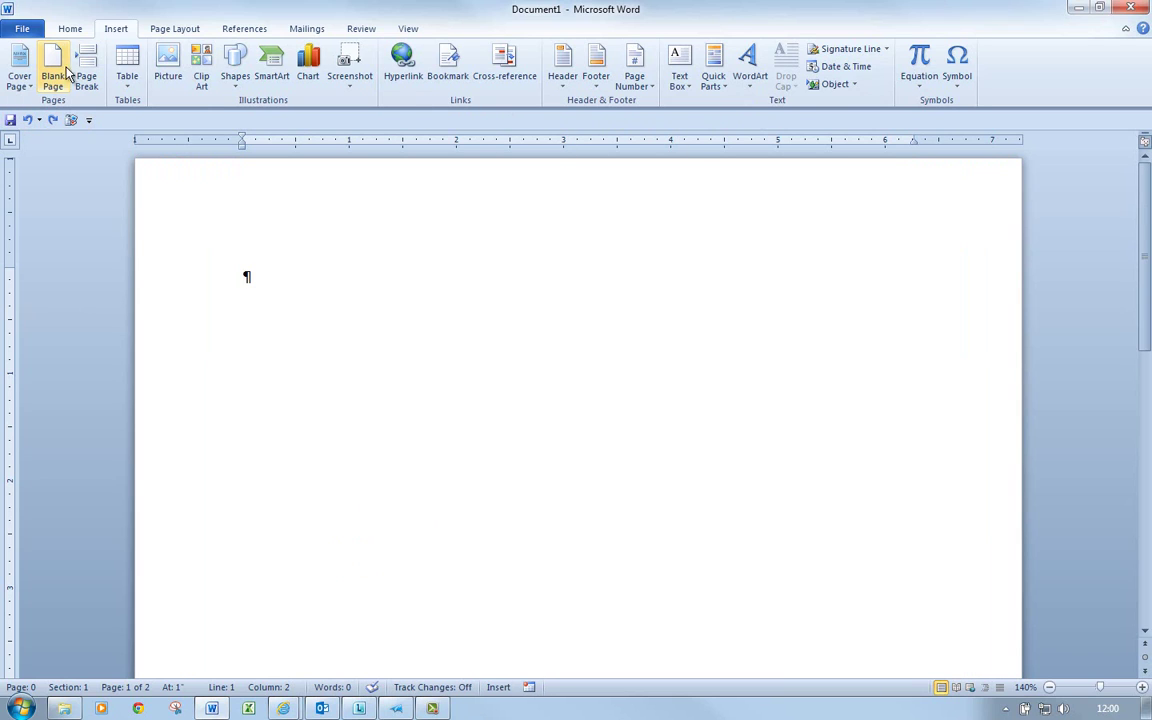
Insert the built-in Exposure footer from the Building Blocks Organizer and return to editing the document body.
{"action": "left_click", "coordinate": [720, 93]}
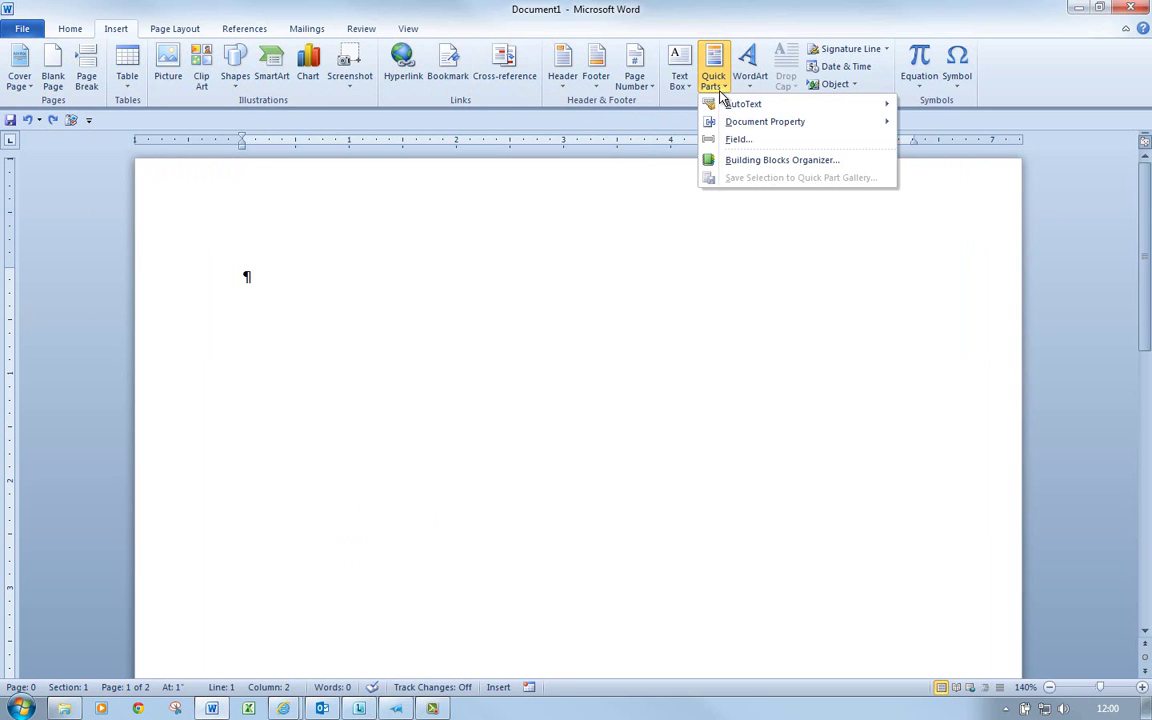
{"action": "left_click", "coordinate": [733, 161]}
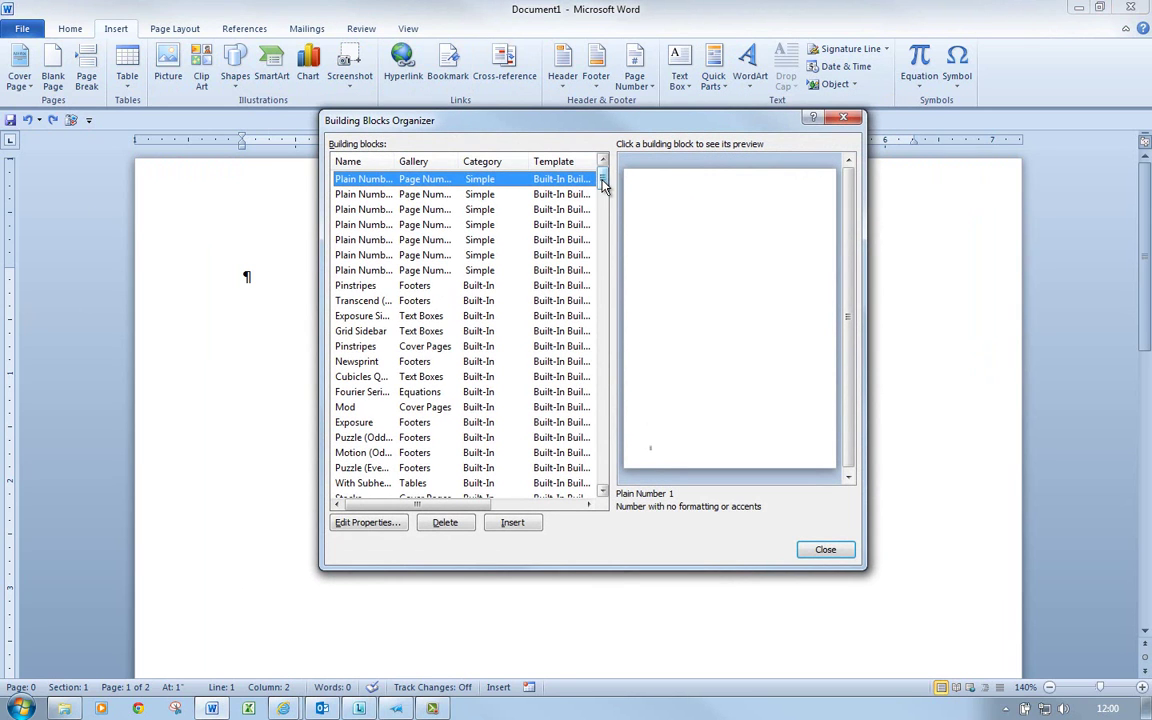
{"action": "scroll", "coordinate": [541, 175], "scroll_direction": "down", "scroll_amount": 5}
{"action": "scroll", "coordinate": [480, 175], "scroll_direction": "up", "scroll_amount": 5}
{"action": "left_click_drag", "start_coordinate": [603, 190], "coordinate": [602, 197]}
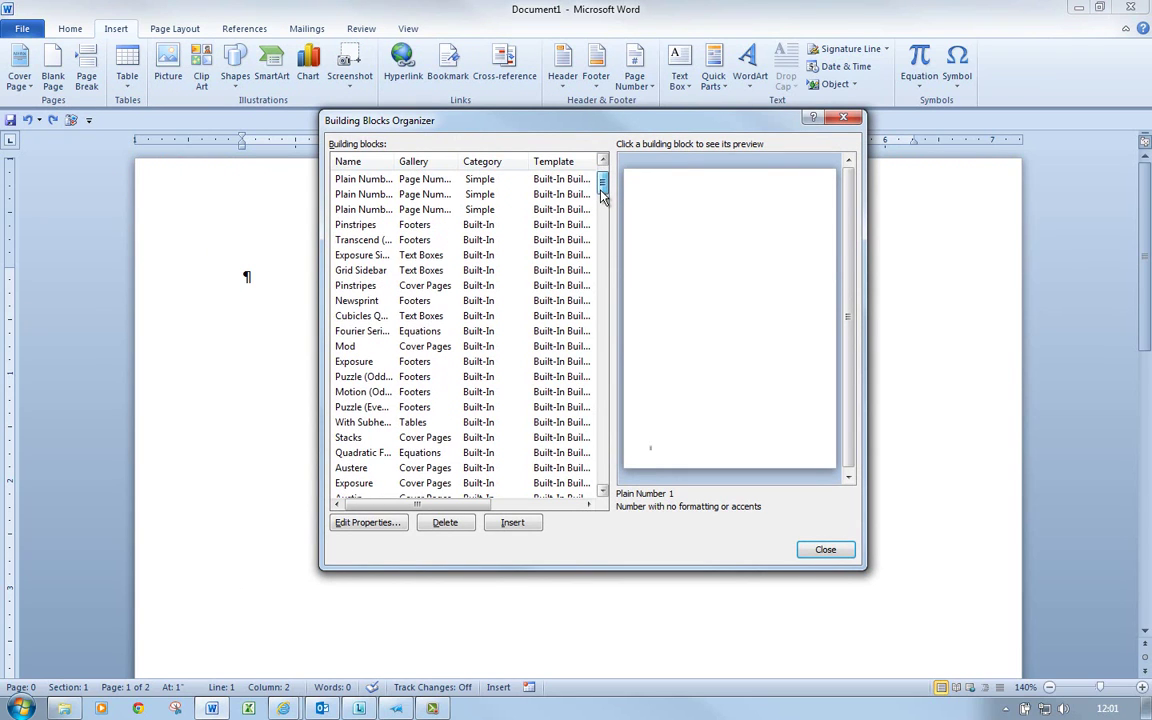
{"action": "left_click", "coordinate": [422, 364]}
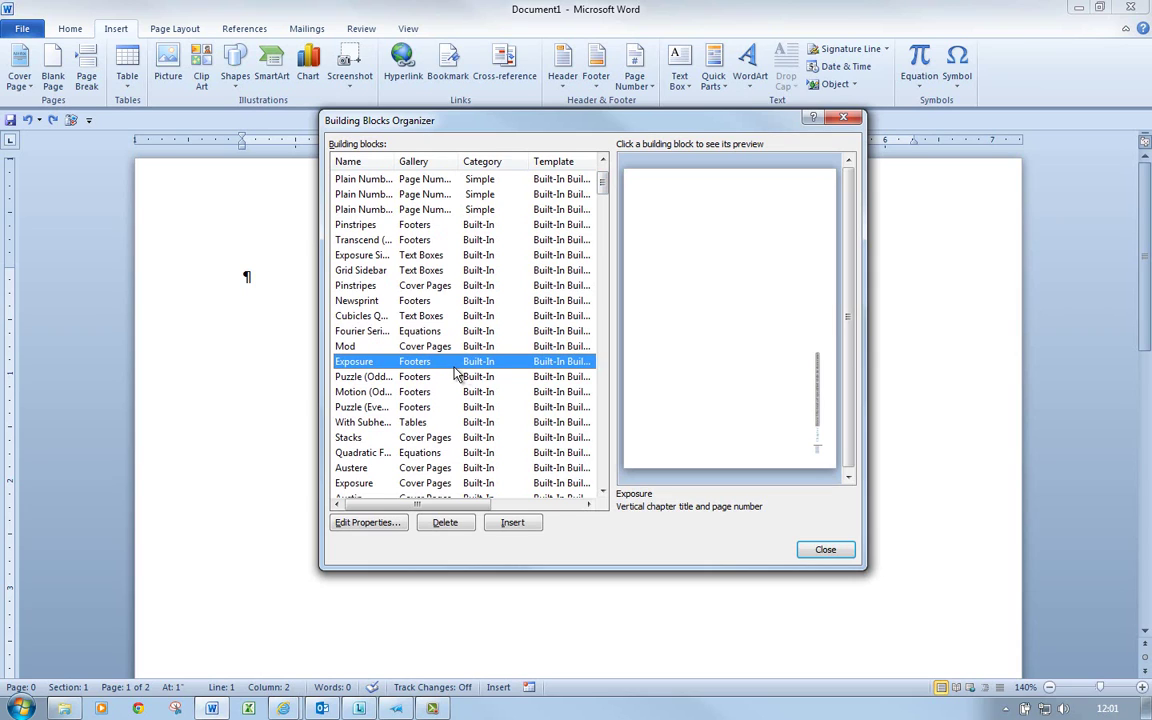
{"action": "left_click", "coordinate": [513, 524]}
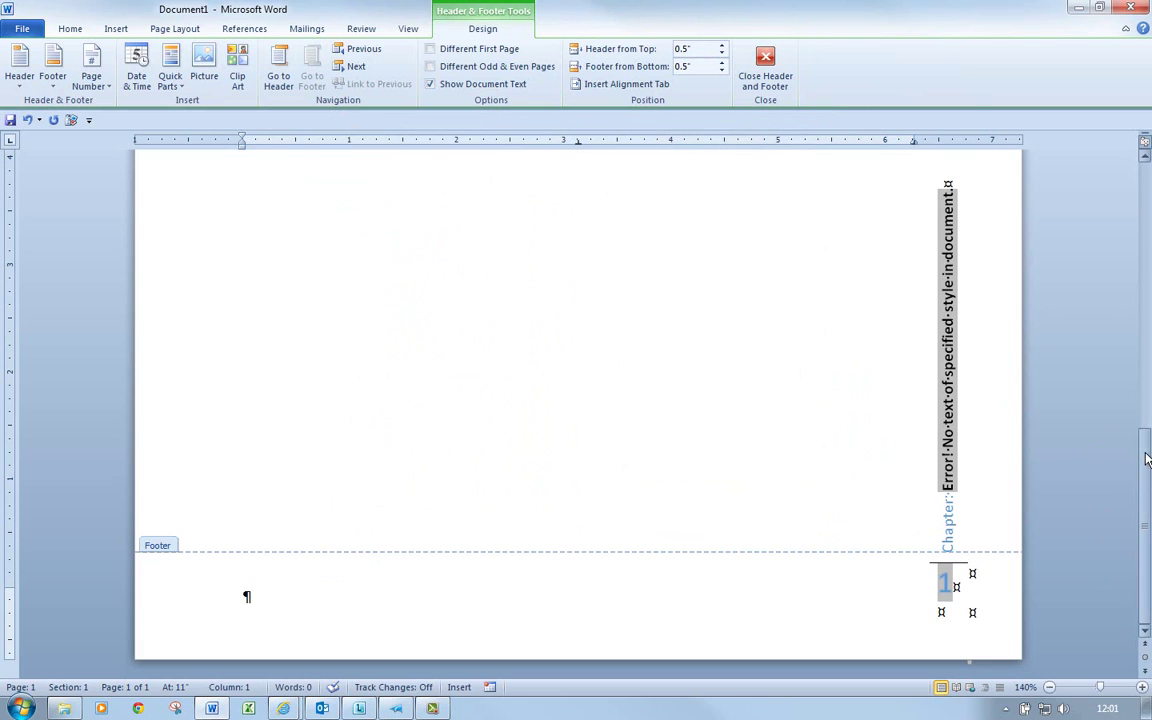
{"action": "scroll", "coordinate": [1030, 418], "scroll_direction": "up", "scroll_amount": 3}
{"action": "scroll", "coordinate": [576, 400], "scroll_direction": "down", "scroll_amount": 3}
{"action": "double_click", "coordinate": [550, 337]}
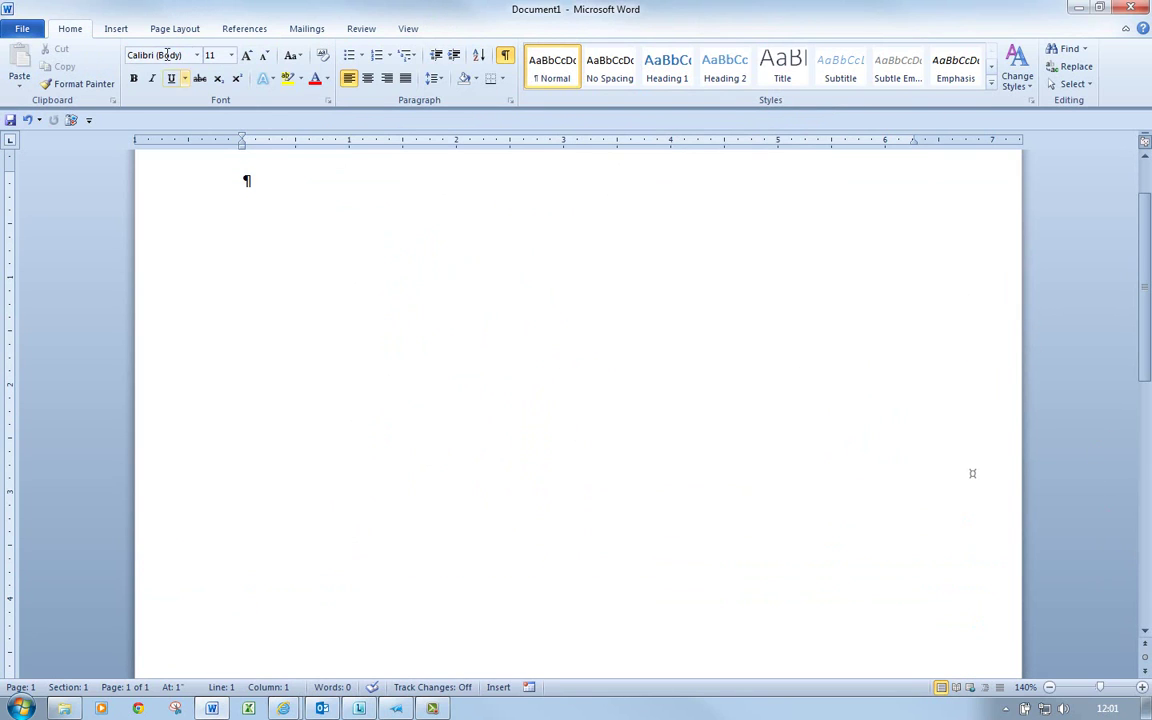
Look up the Exposure design in the built-in footer gallery and close the gallery without choosing a footer.
{"action": "left_click", "coordinate": [115, 30]}
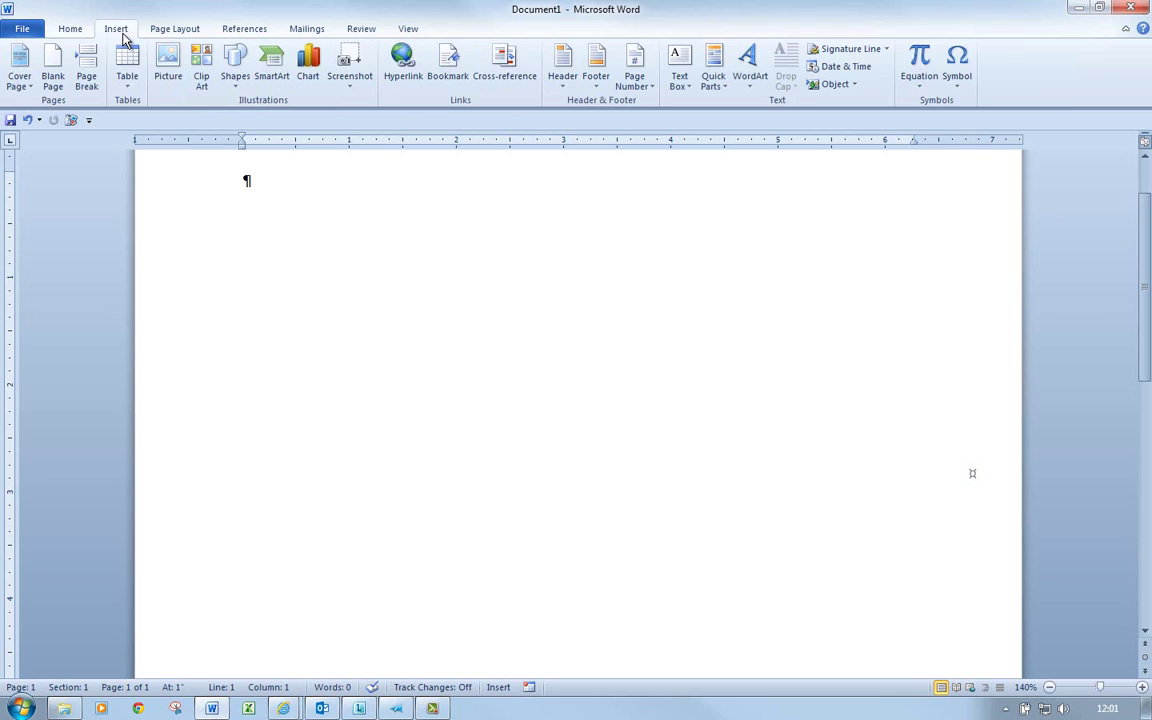
{"action": "left_click", "coordinate": [593, 80]}
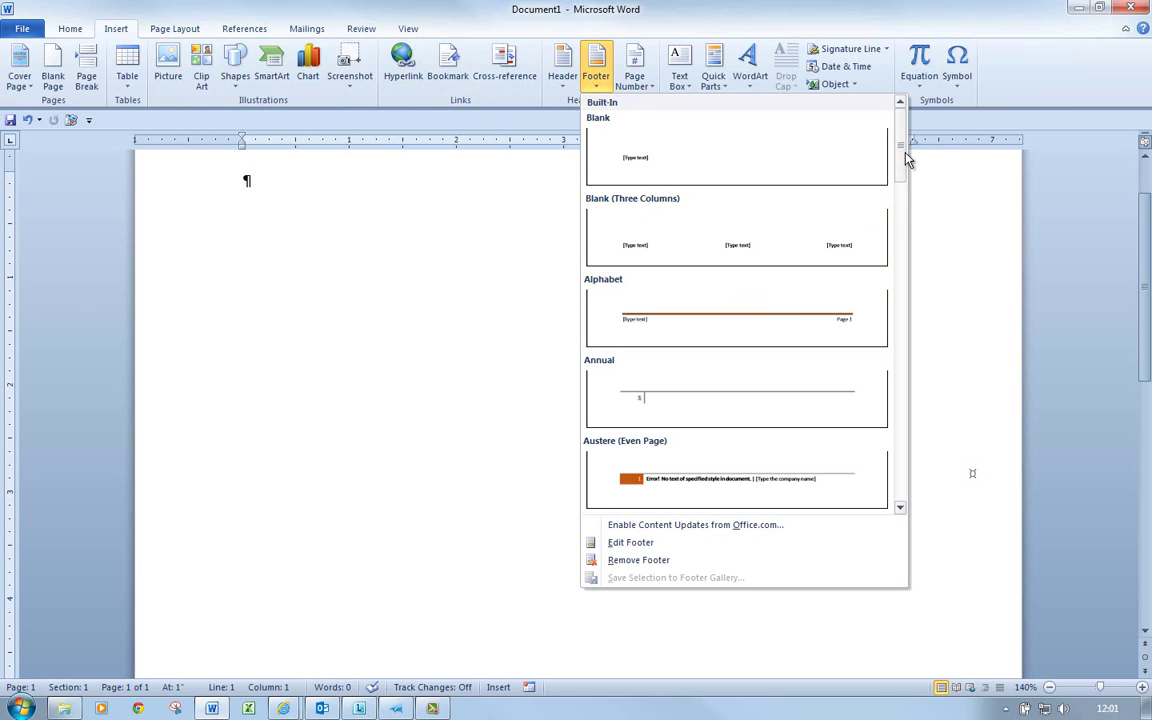
{"action": "left_click_drag", "start_coordinate": [905, 168], "coordinate": [907, 298]}
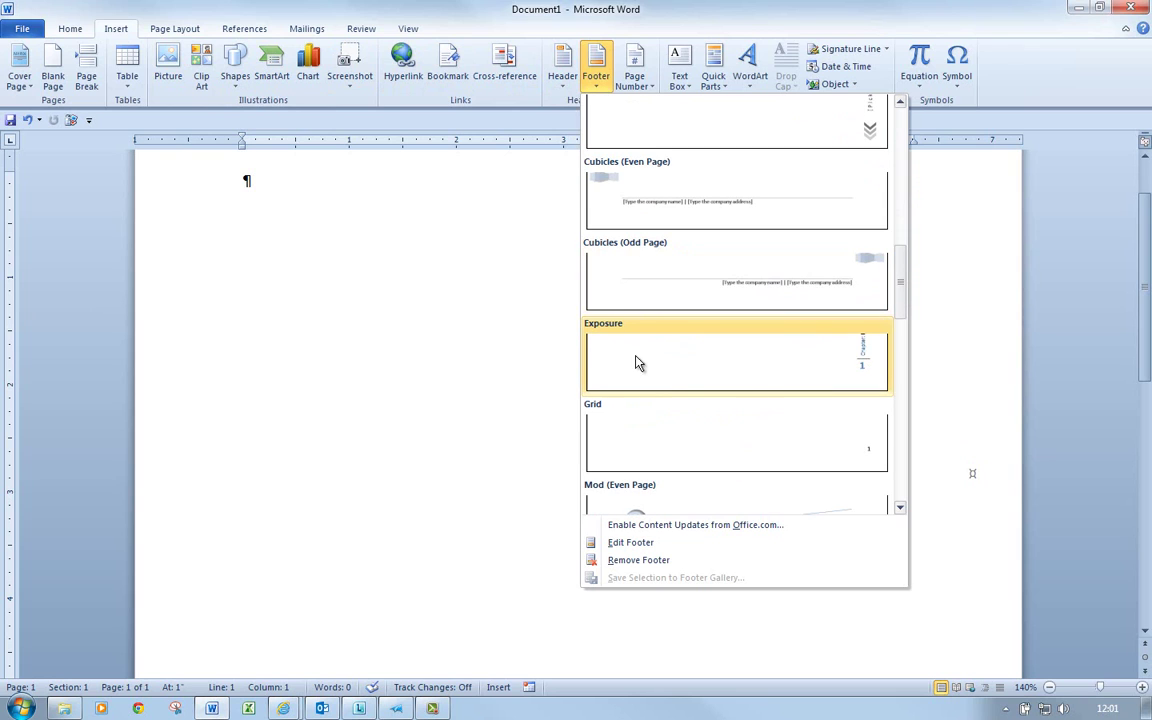
{"action": "left_click", "coordinate": [484, 327]}
{"action": "scroll", "coordinate": [1008, 249], "scroll_direction": "up", "scroll_amount": 2}
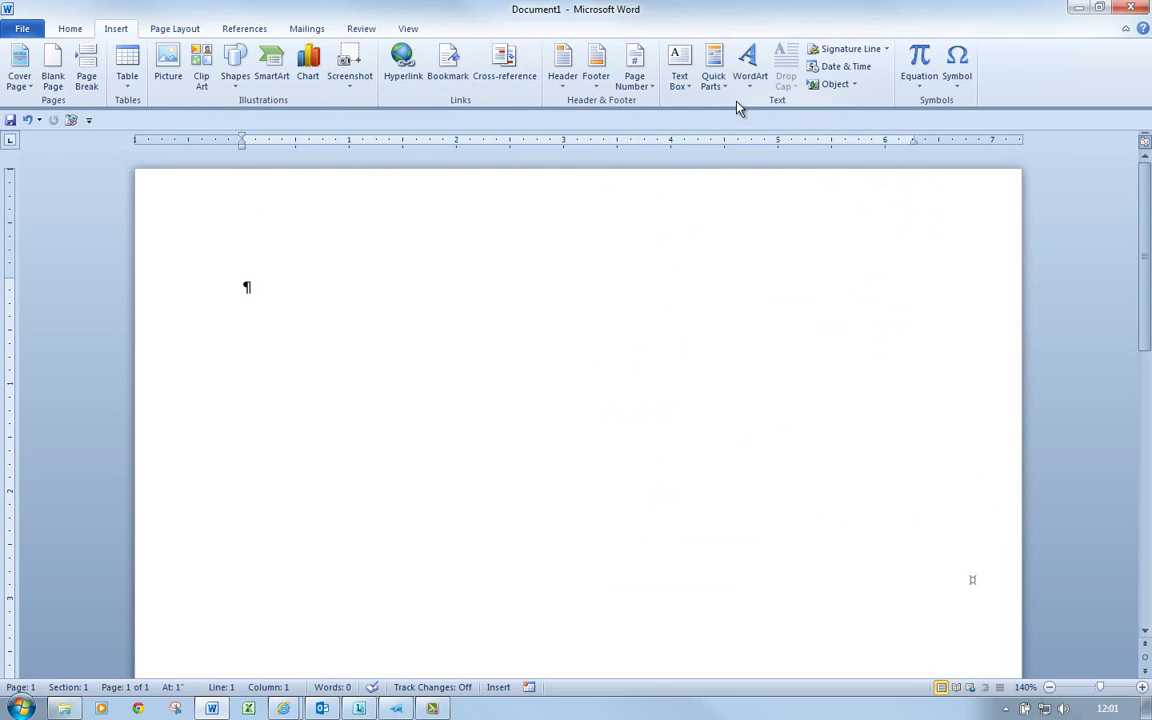
Sort the Building Blocks Organizer list by gallery, category and name, finish on gallery order, and close the organizer.
{"action": "left_click", "coordinate": [713, 78]}
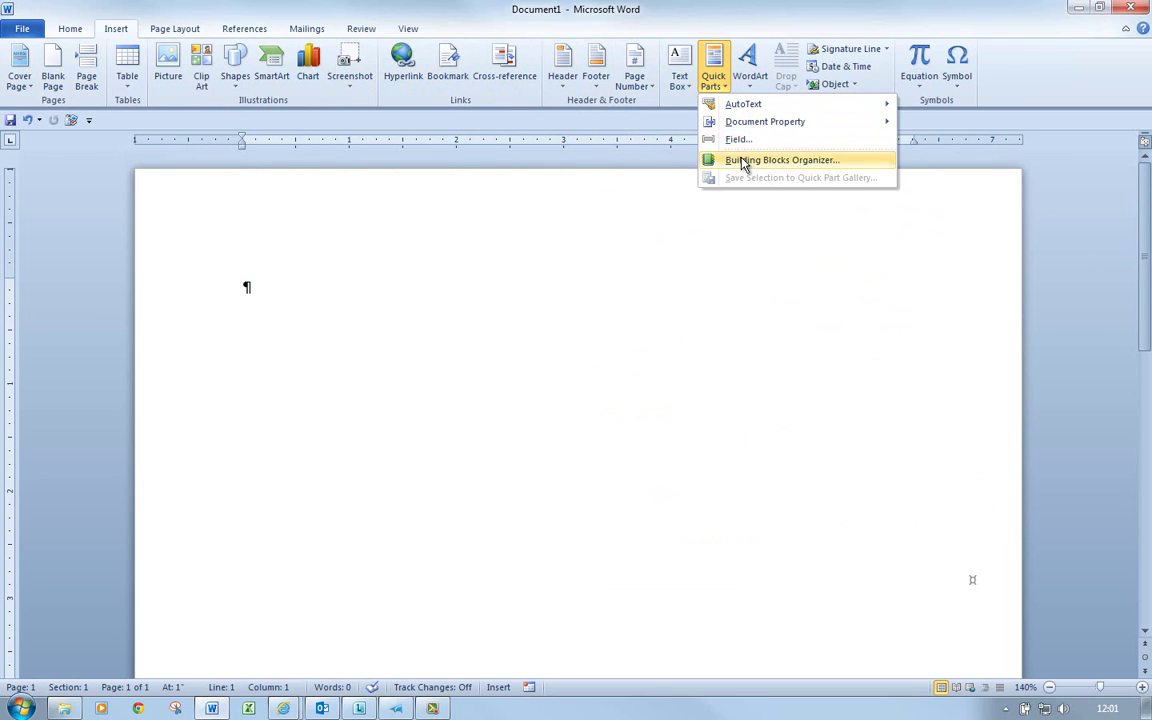
{"action": "left_click", "coordinate": [741, 160]}
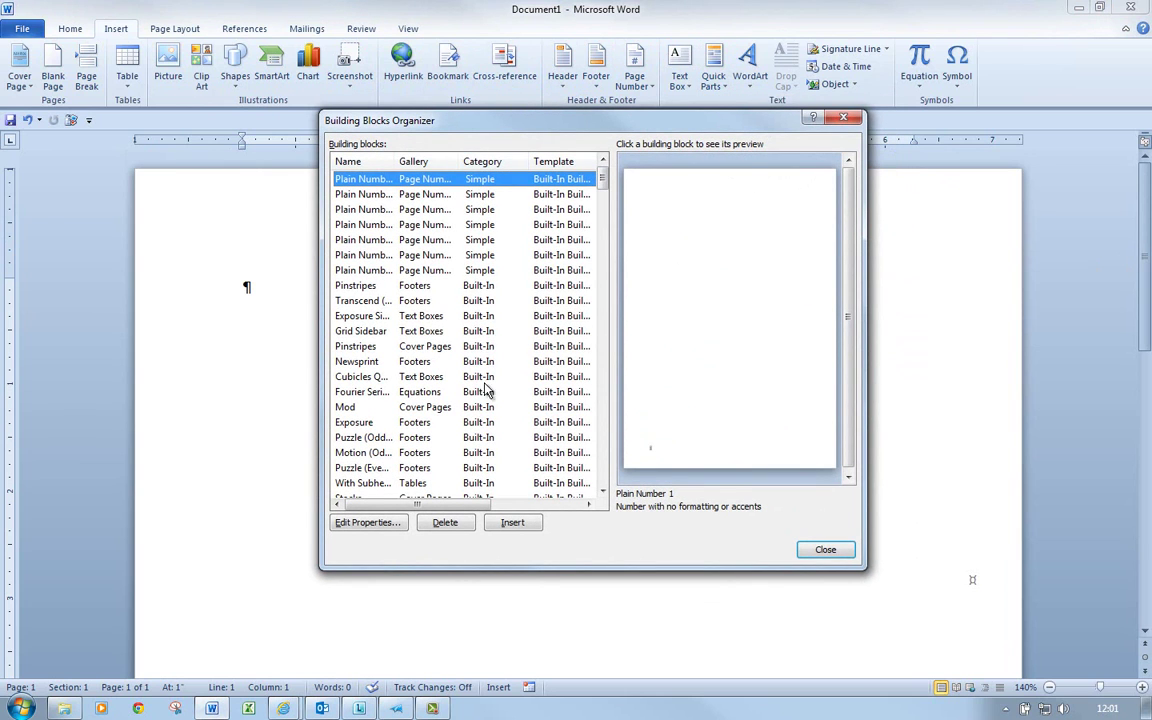
{"action": "left_click", "coordinate": [424, 165]}
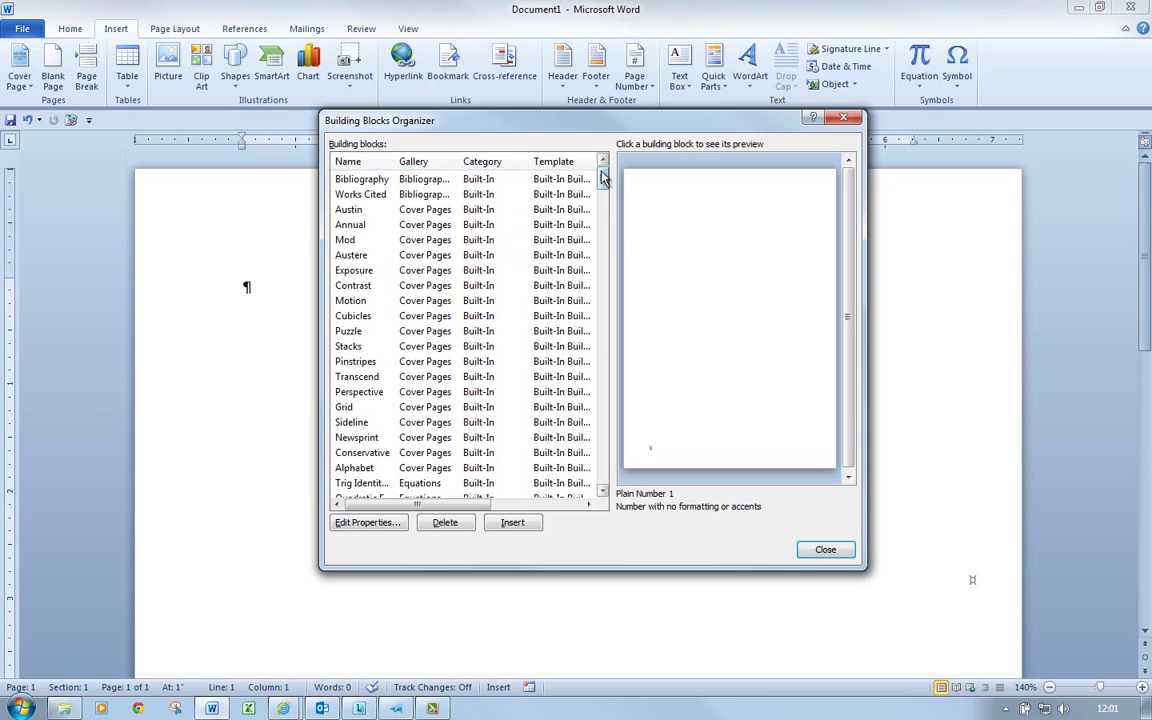
{"action": "scroll", "coordinate": [601, 184], "scroll_direction": "down", "scroll_amount": 1}
{"action": "left_click", "coordinate": [429, 168]}
{"action": "left_click", "coordinate": [478, 166]}
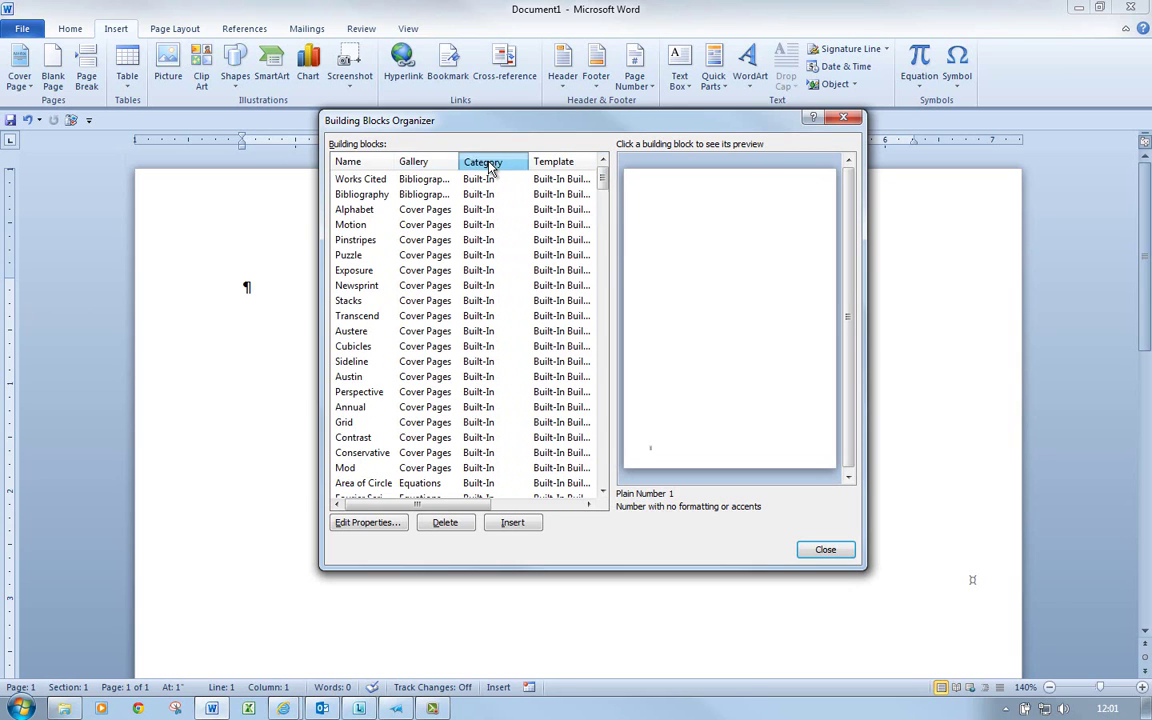
{"action": "left_click", "coordinate": [370, 162]}
{"action": "left_click", "coordinate": [380, 162]}
{"action": "left_click", "coordinate": [411, 162]}
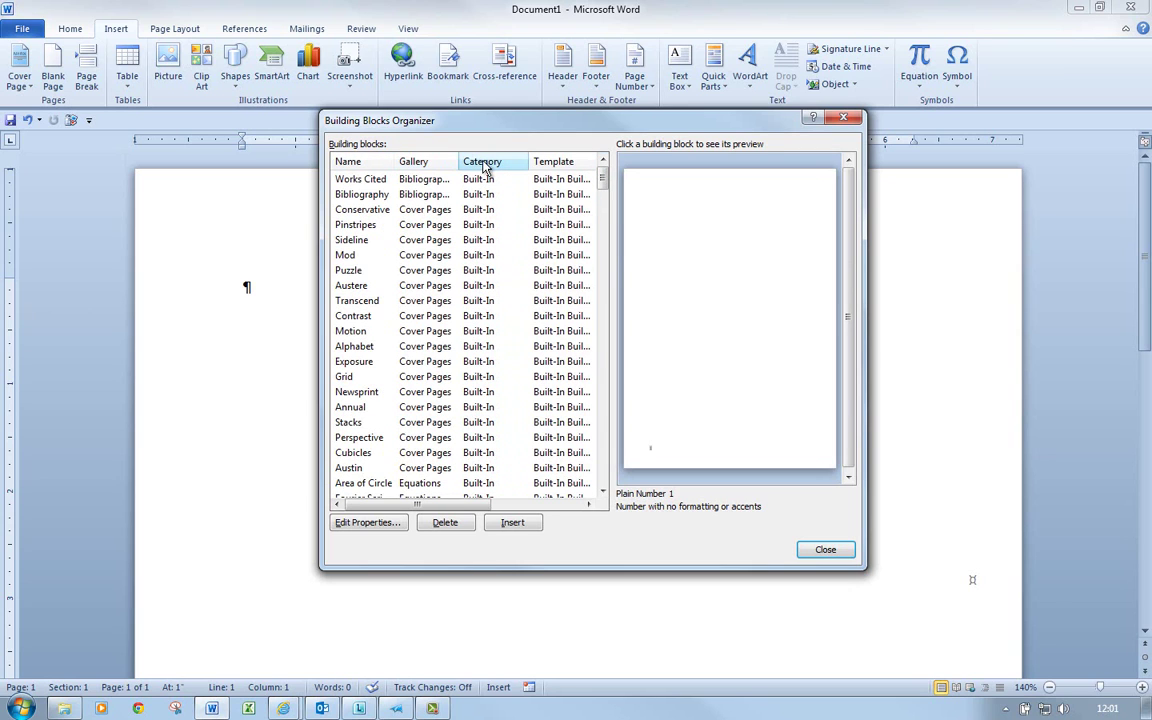
{"action": "left_click", "coordinate": [418, 163]}
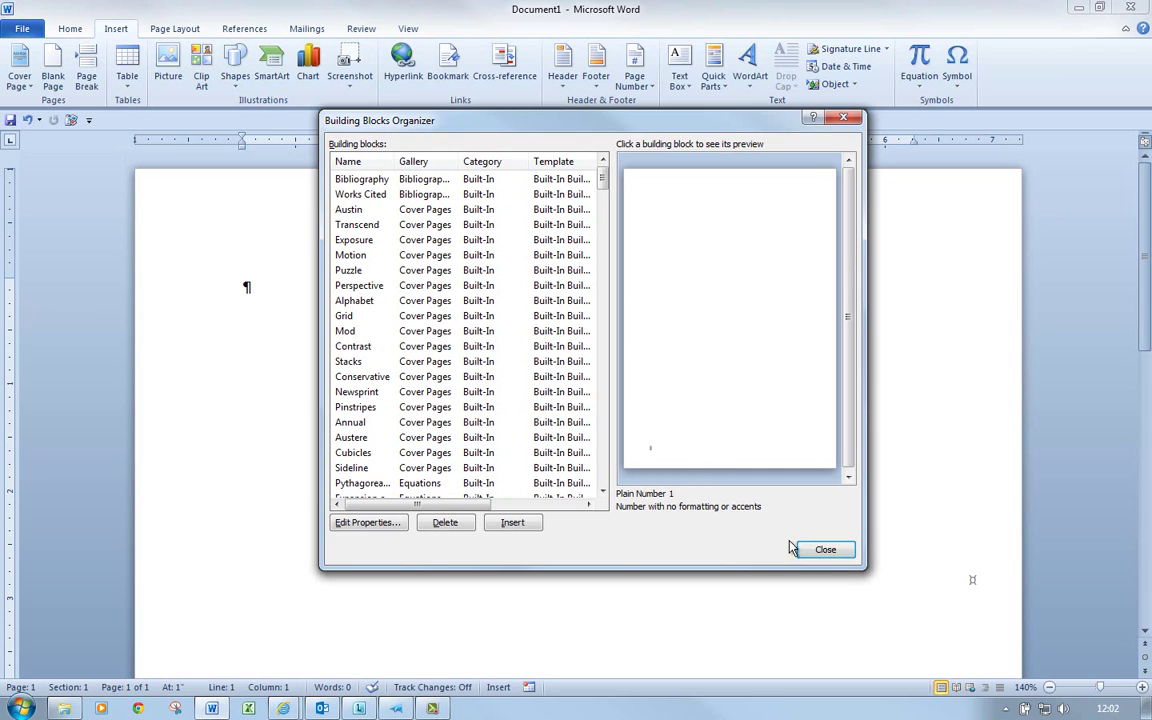
{"action": "left_click", "coordinate": [832, 552]}
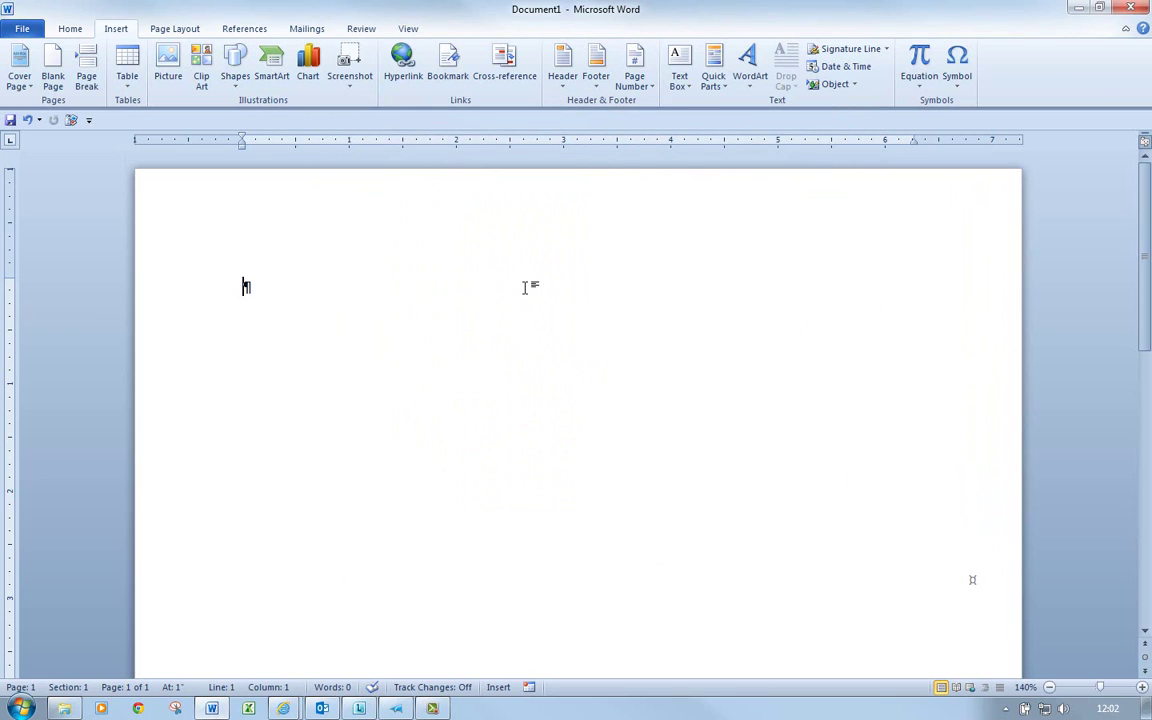
Generate two paragraphs of sample text with two sentences each using =rand(2,2).
{"action": "type", "text": "=ra"}
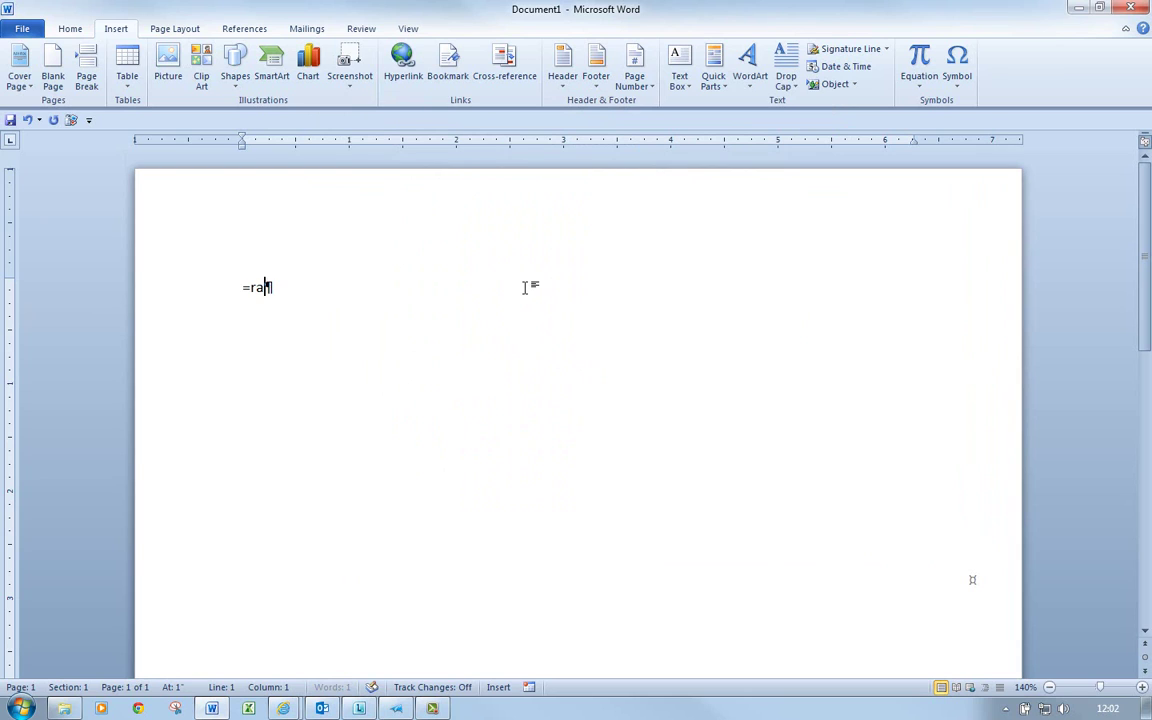
{"action": "type", "text": "nd(2,2)"}
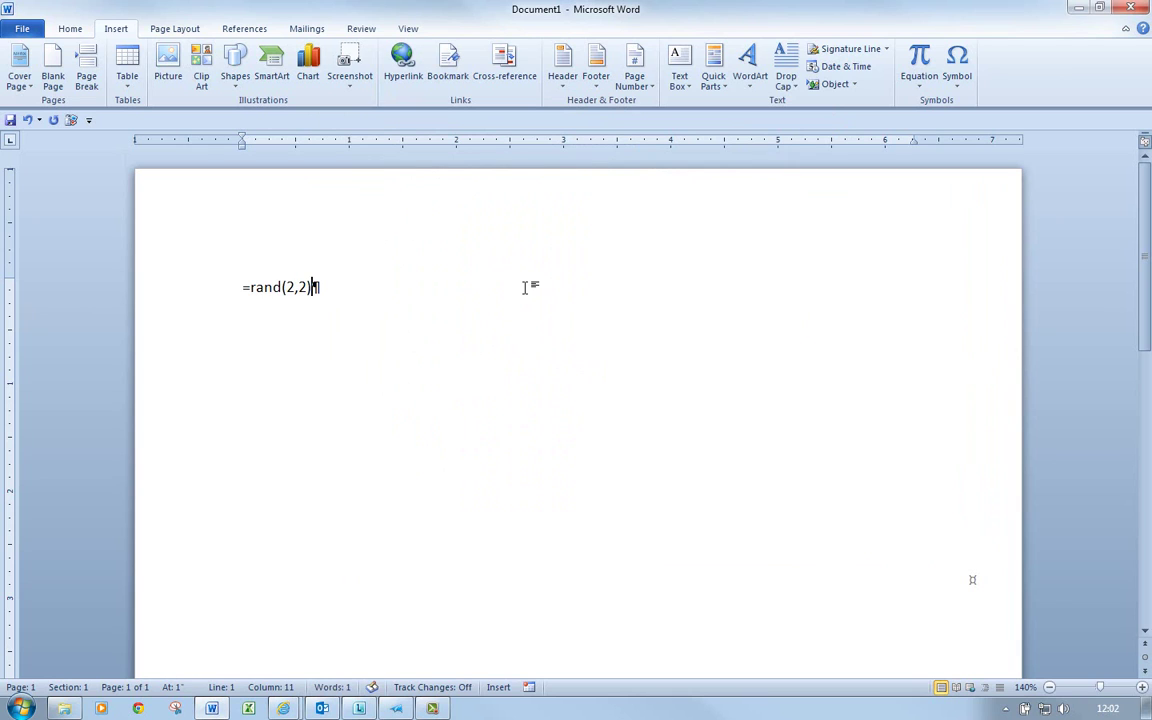
{"action": "key", "text": "Return"}
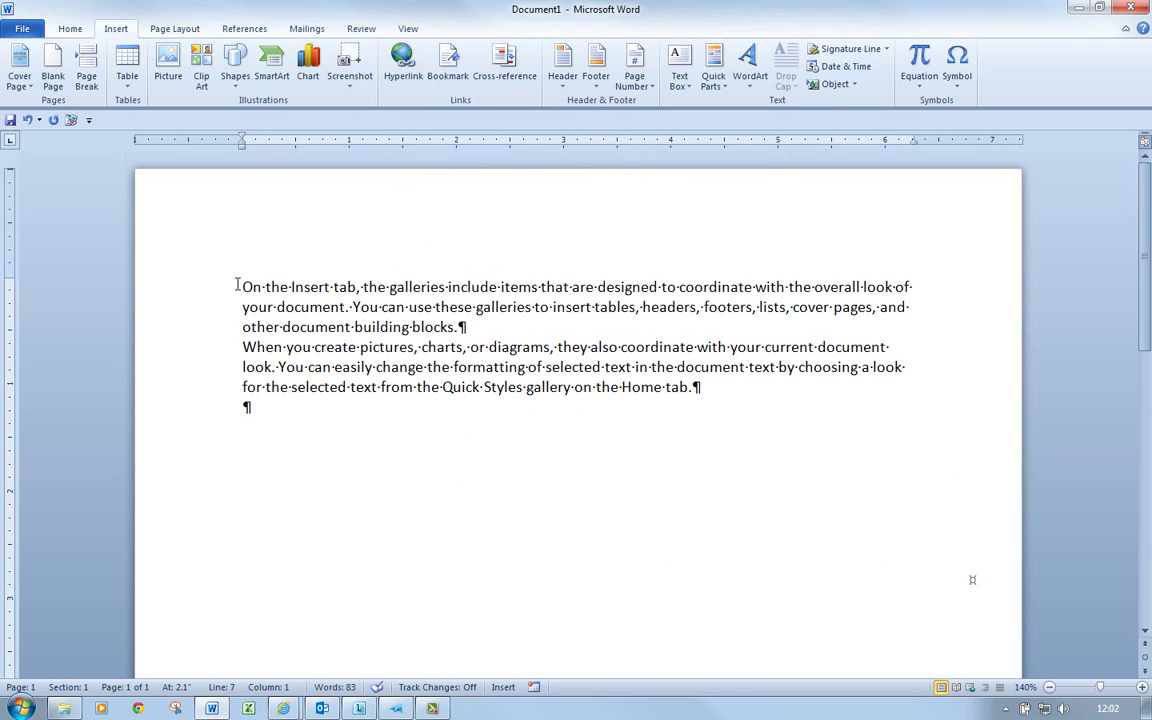
Select all the sample text and start a new AutoText building block from it named dum.
{"action": "left_click_drag", "start_coordinate": [251, 303], "coordinate": [699, 392]}
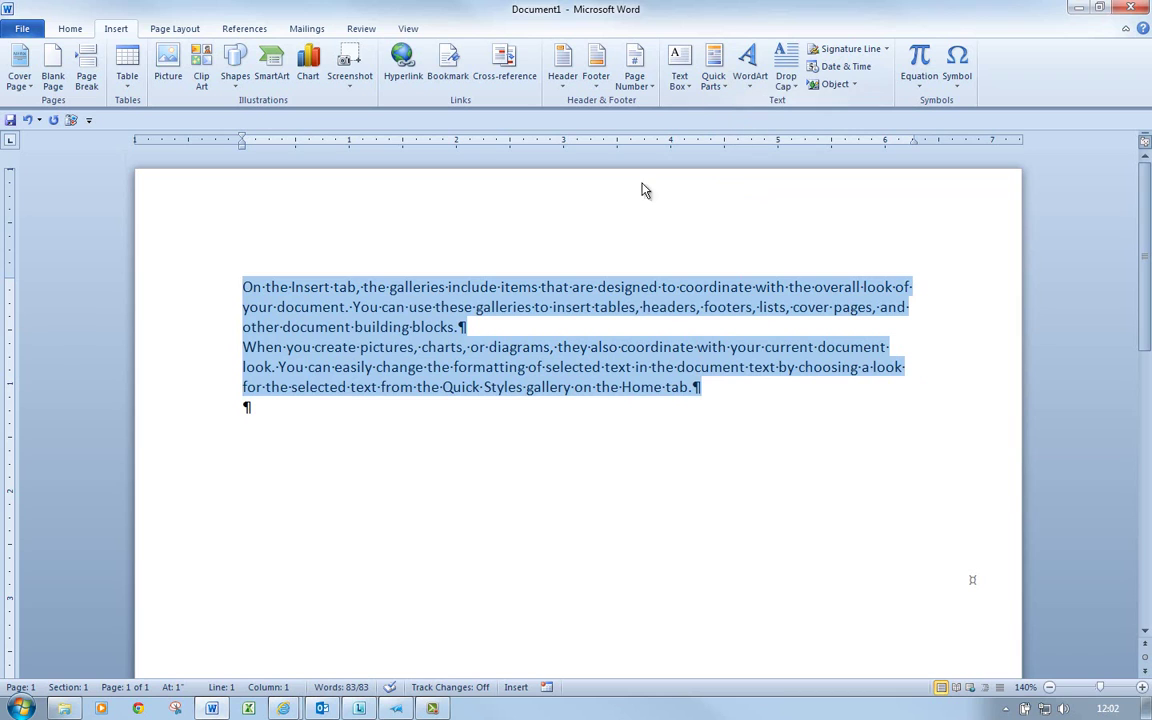
{"action": "left_click", "coordinate": [248, 347]}
{"action": "left_click_drag", "start_coordinate": [241, 286], "coordinate": [345, 308]}
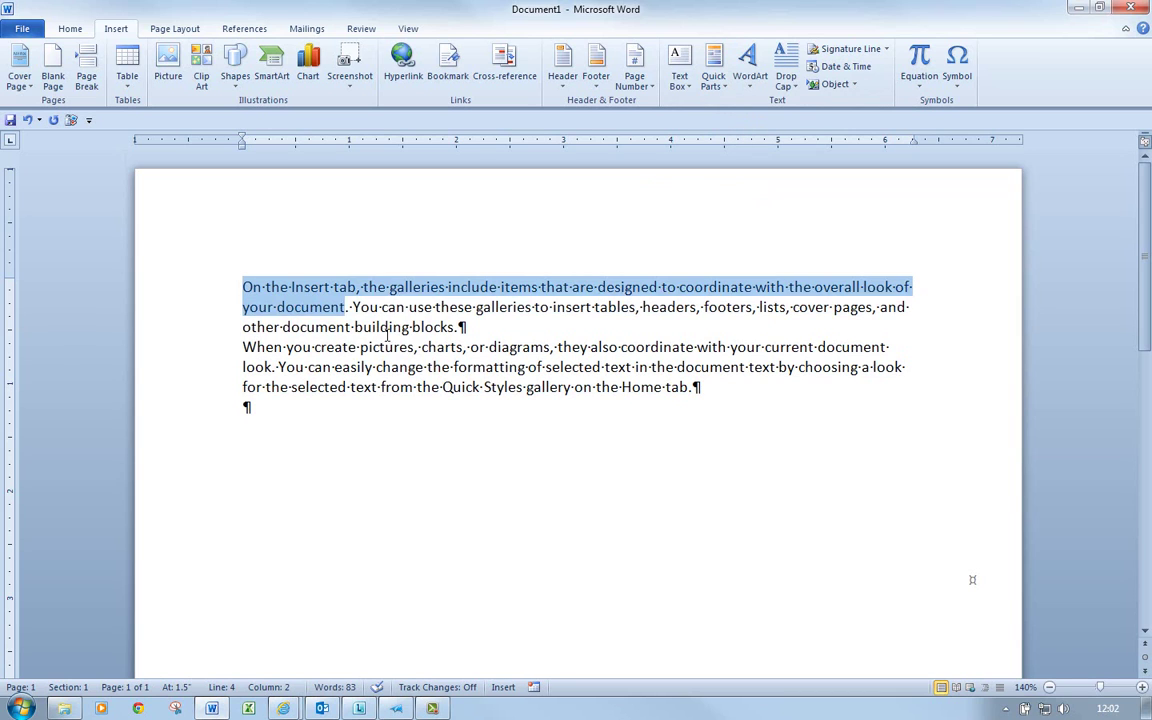
{"action": "key", "text": "ctrl+a"}
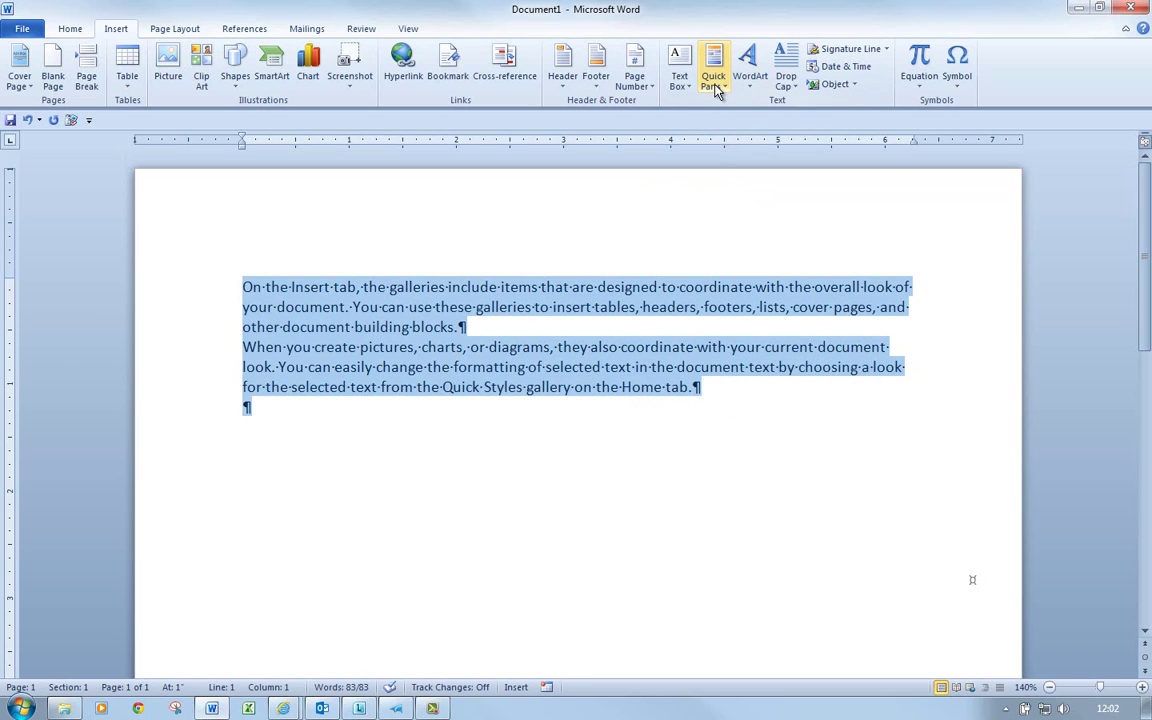
{"action": "left_click", "coordinate": [716, 89]}
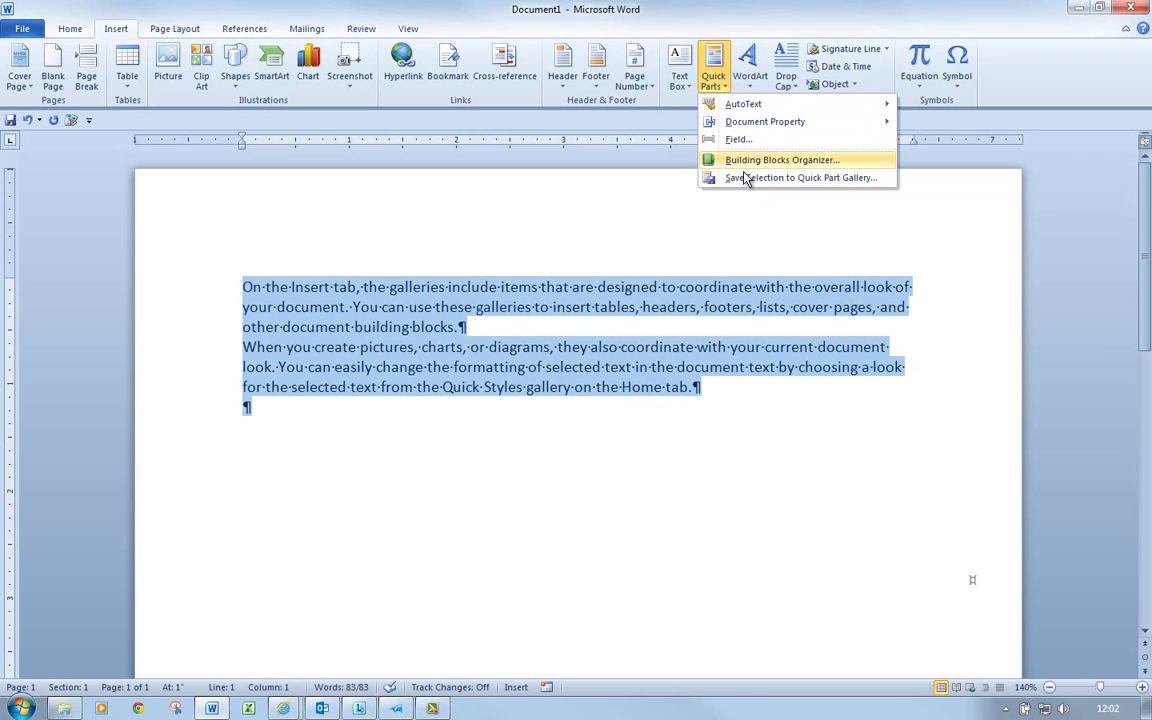
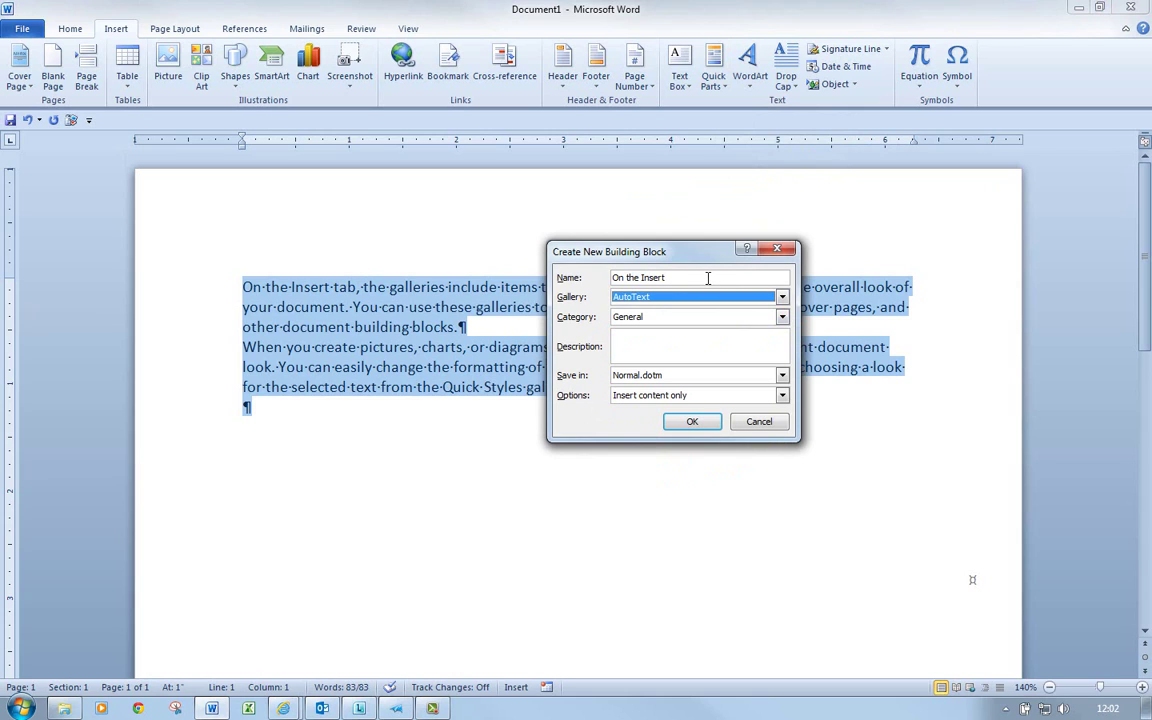
{"action": "left_click", "coordinate": [707, 278]}
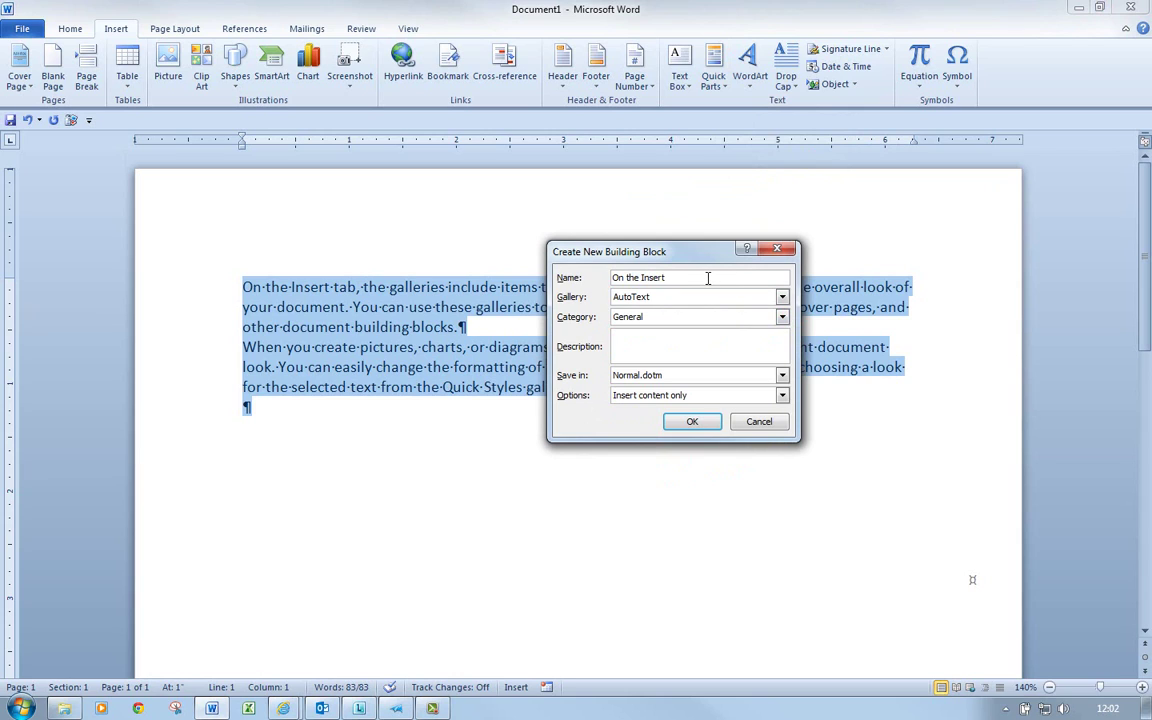
{"action": "left_click_drag", "start_coordinate": [707, 278], "coordinate": [586, 275]}
{"action": "type", "text": "dum"}
Keep the building block in the General category and describe it as "dummy for purposes of demonstration".
{"action": "left_click", "coordinate": [782, 320]}
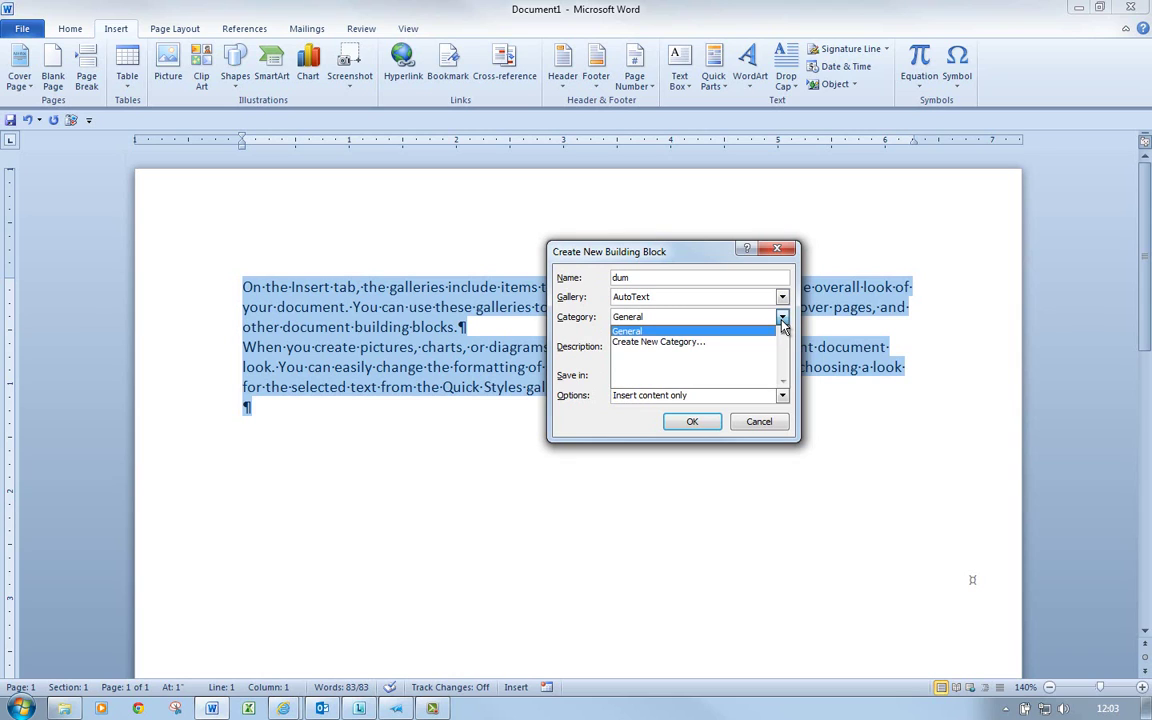
{"action": "left_click", "coordinate": [784, 325]}
{"action": "left_click", "coordinate": [671, 342]}
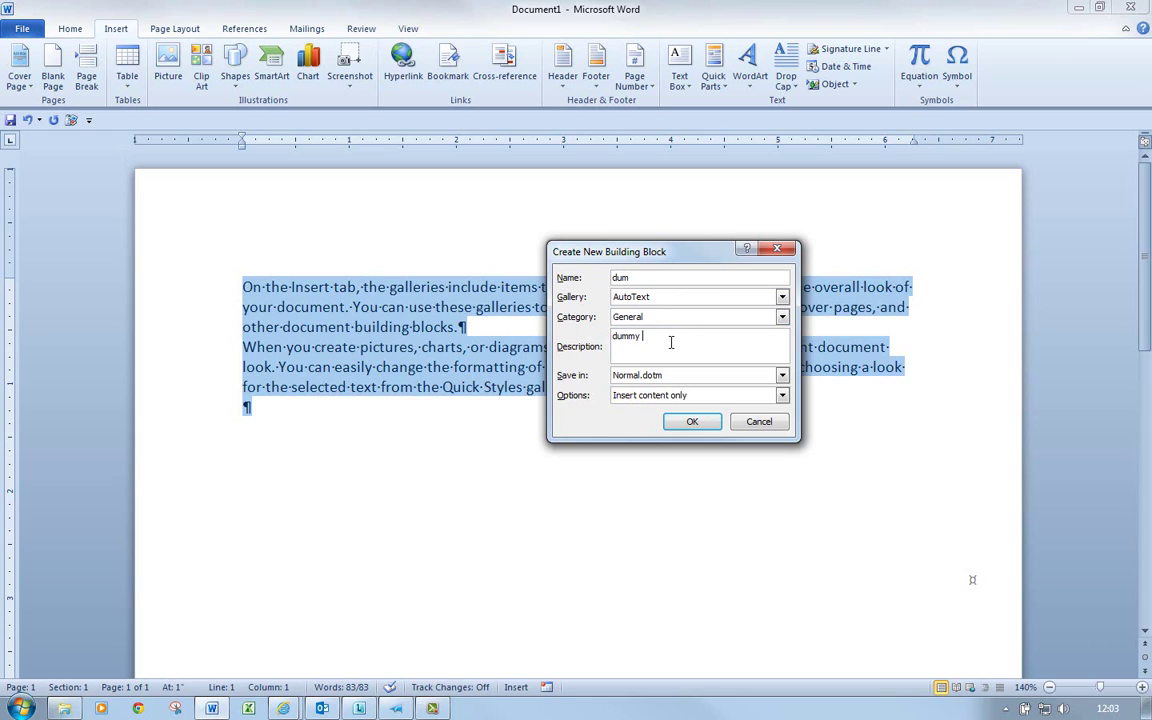
{"action": "type", "text": "dummy for purposes of demonstration"}
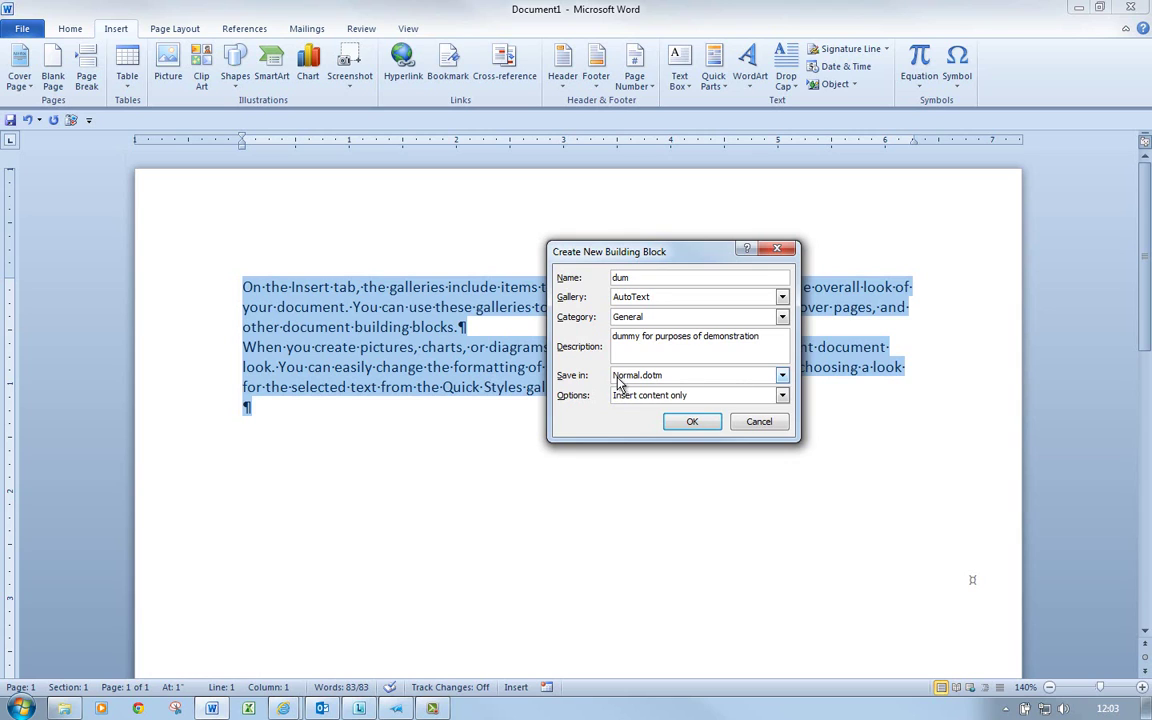
Save the building block in Normal.dotm with the Insert content only option, and deselect the source text.
{"action": "left_click", "coordinate": [745, 381]}
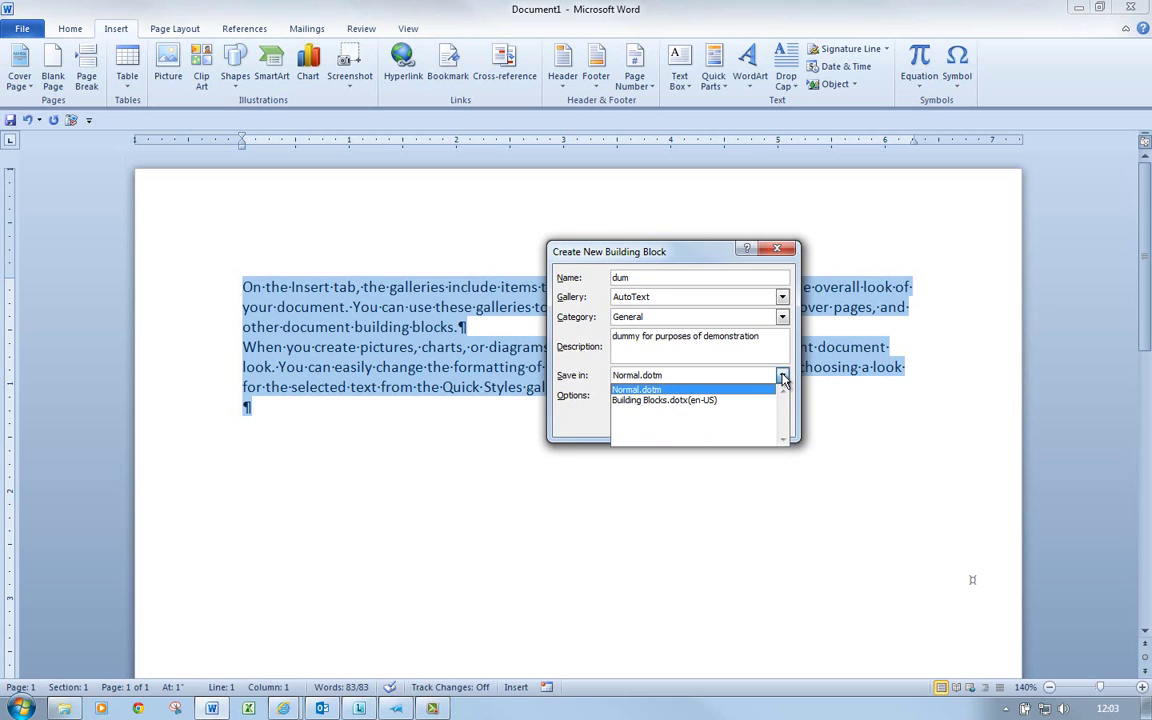
{"action": "left_click", "coordinate": [728, 388]}
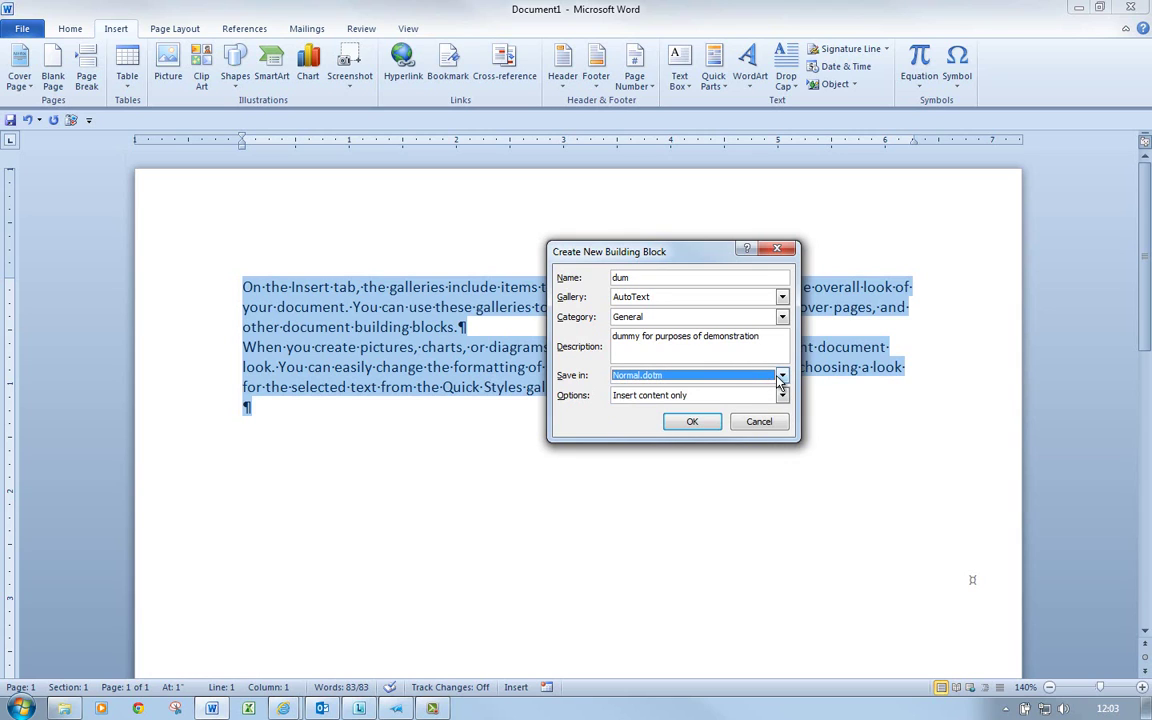
{"action": "left_click", "coordinate": [726, 377]}
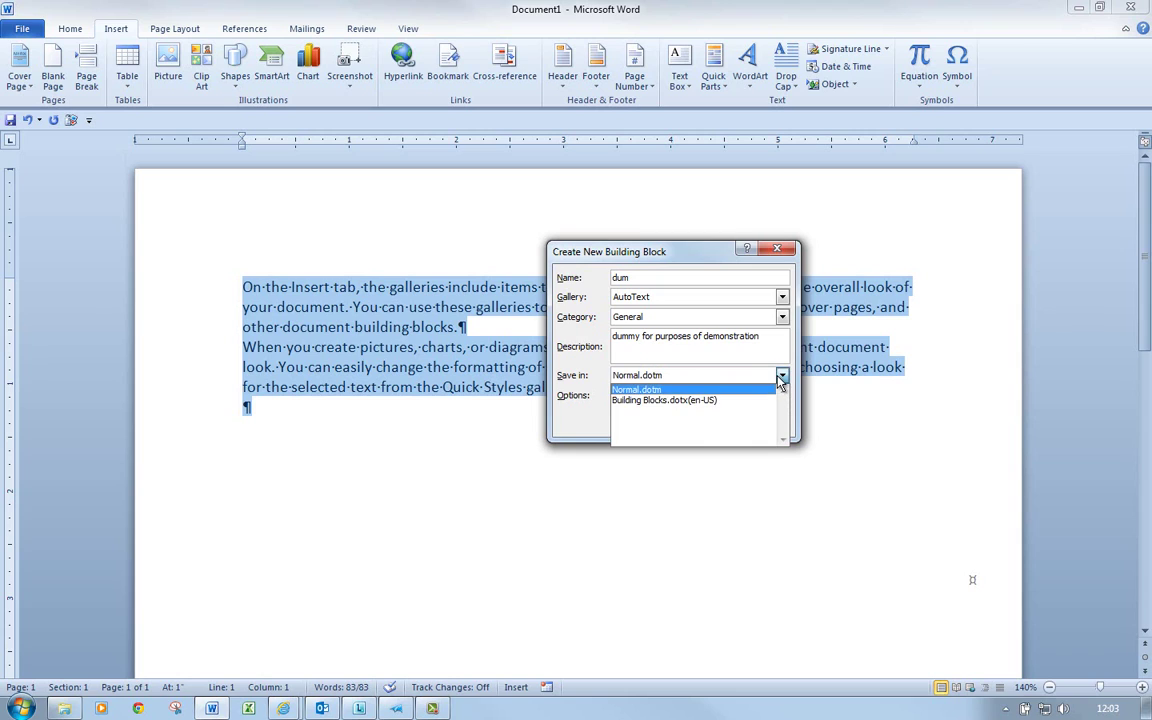
{"action": "left_click", "coordinate": [688, 387]}
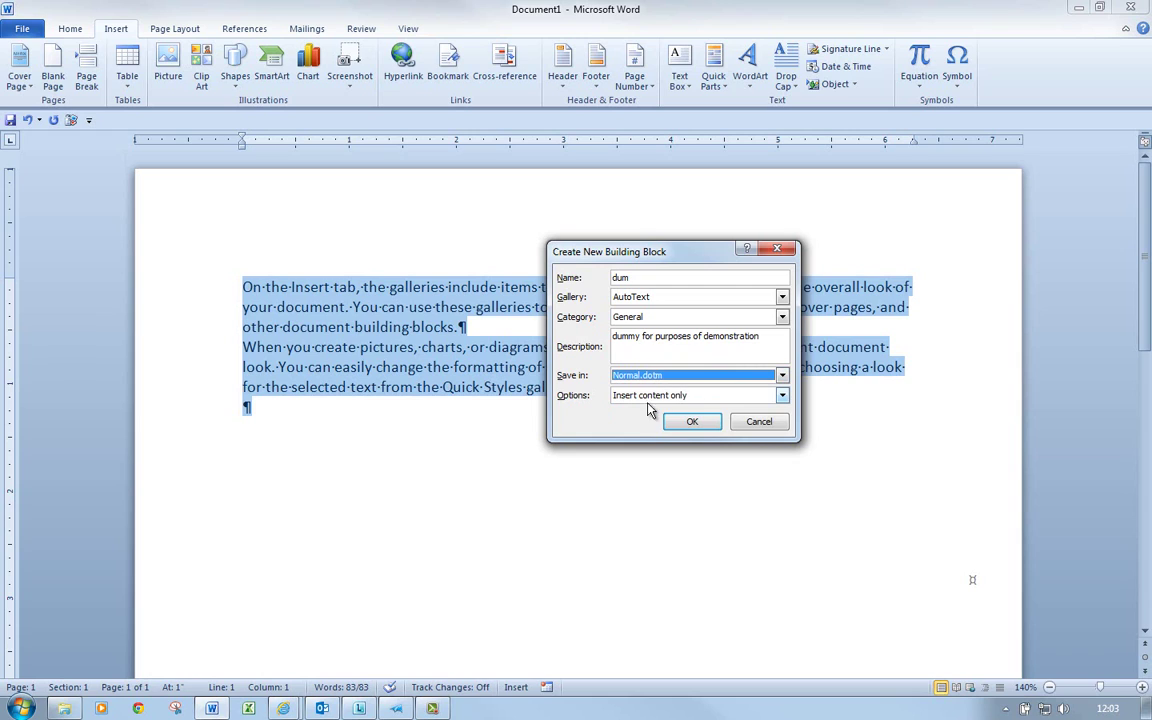
{"action": "left_click", "coordinate": [782, 399]}
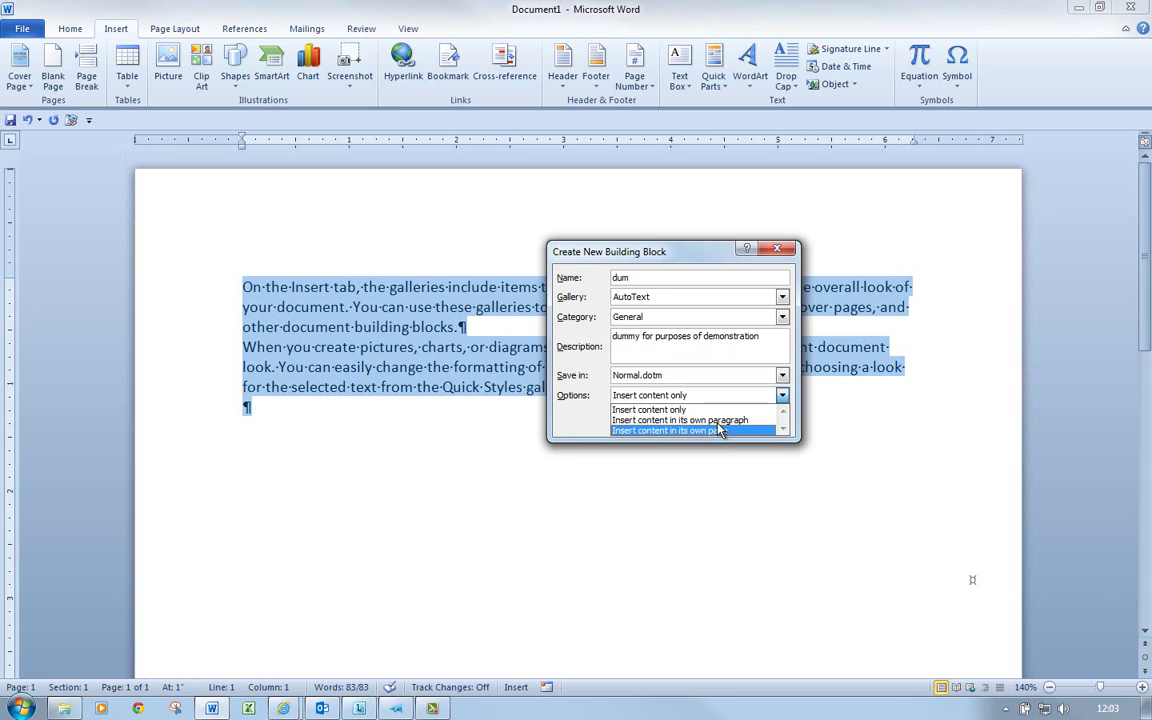
{"action": "left_click", "coordinate": [685, 411]}
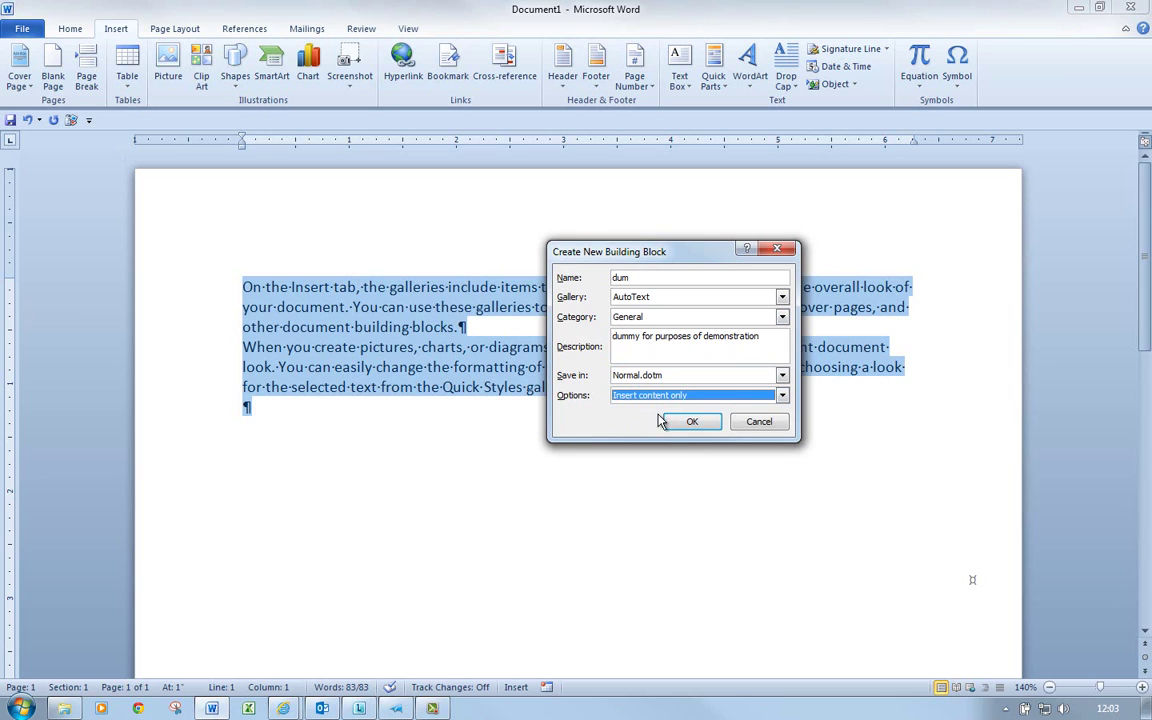
{"action": "left_click", "coordinate": [692, 424]}
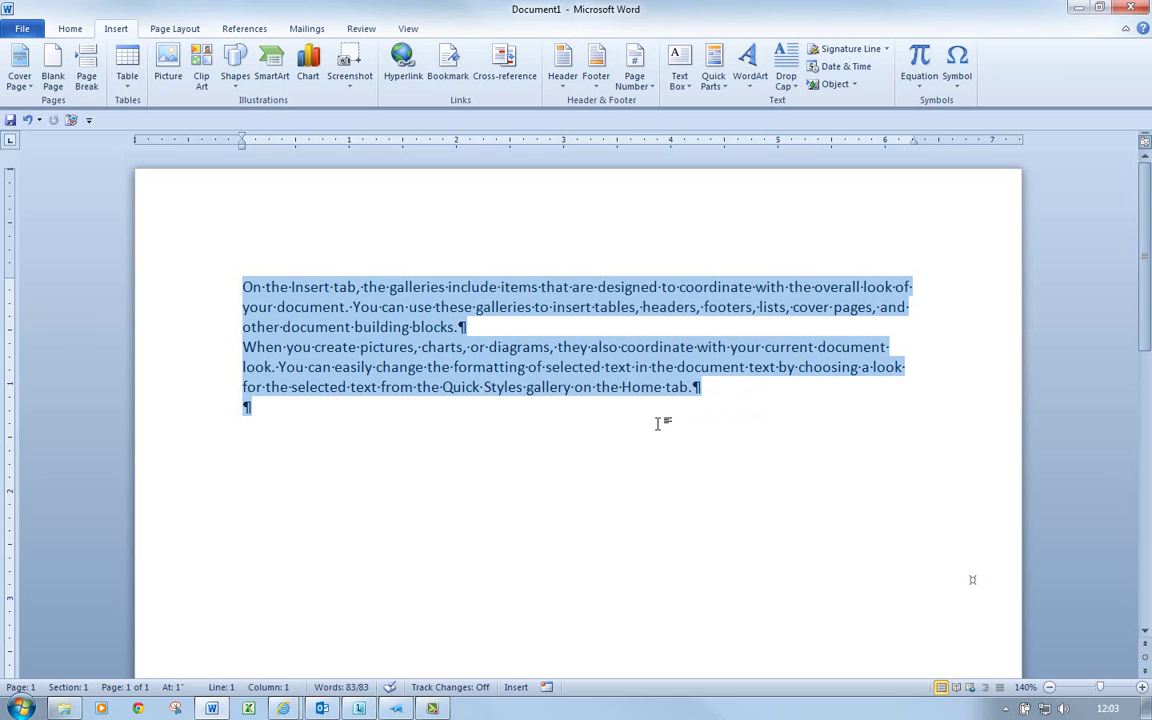
{"action": "left_click", "coordinate": [657, 425]}
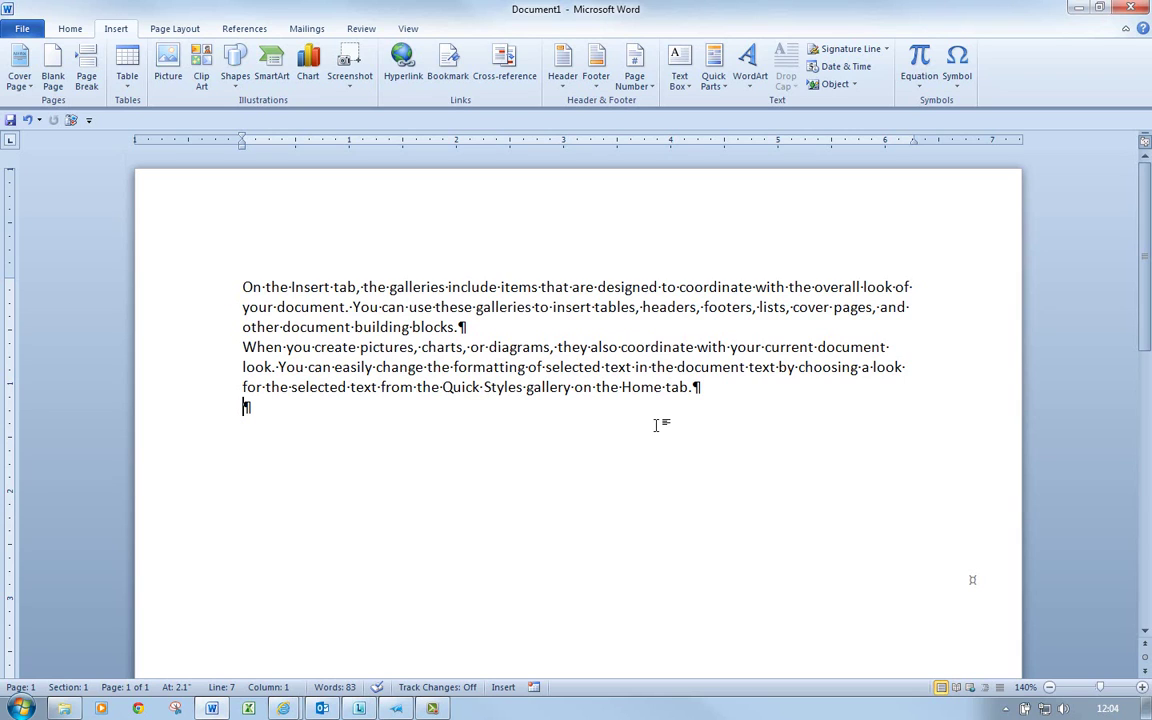
Delete all the sample text and insert the dum AutoText entry in its place.
{"action": "left_click_drag", "start_coordinate": [215, 287], "coordinate": [210, 421]}
{"action": "key", "text": "Delete"}
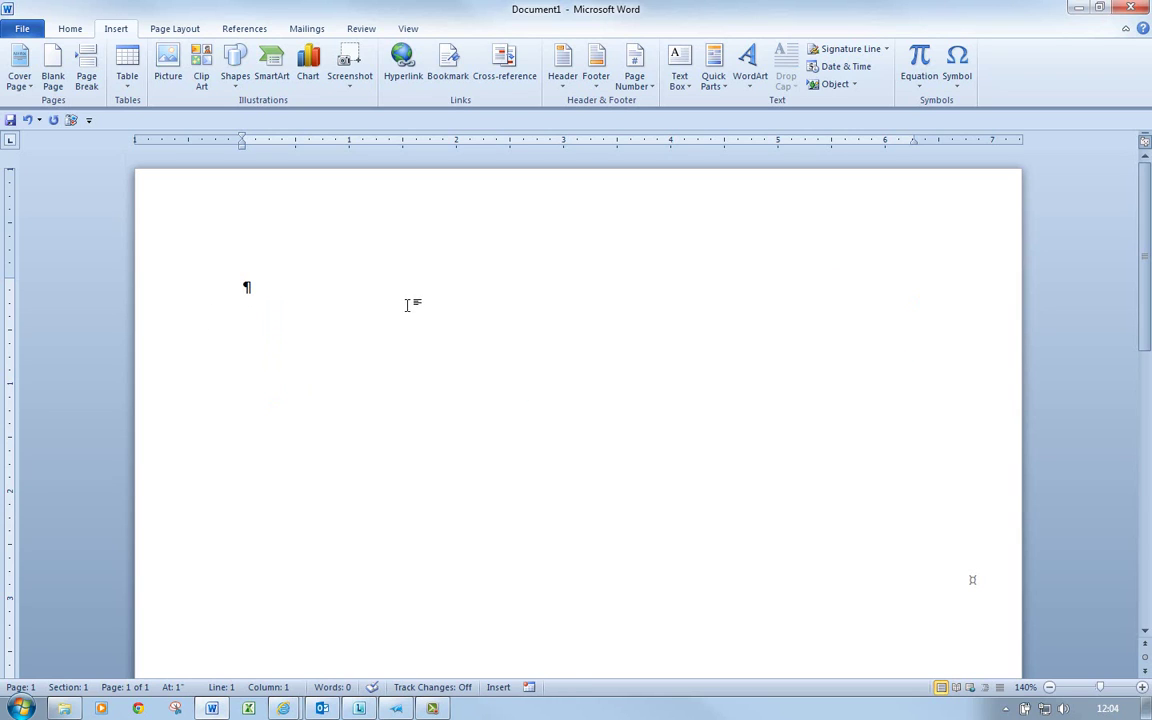
{"action": "left_click", "coordinate": [713, 78]}
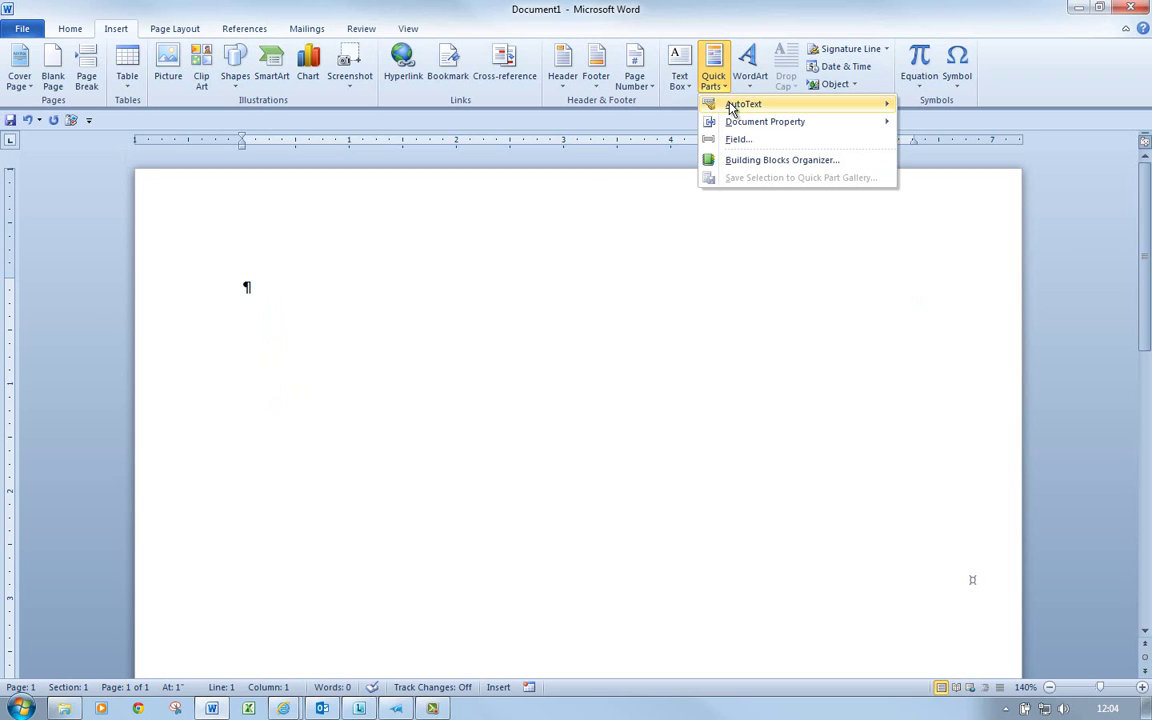
{"action": "mouse_move", "coordinate": [731, 108]}
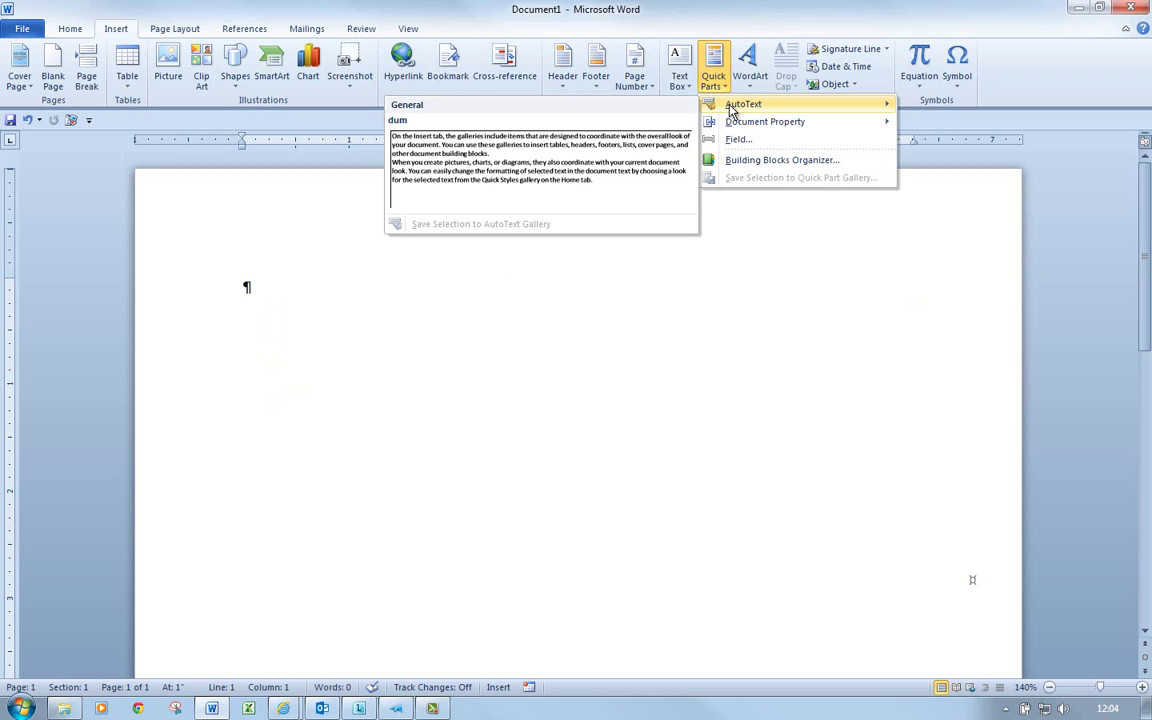
{"action": "left_click", "coordinate": [610, 155]}
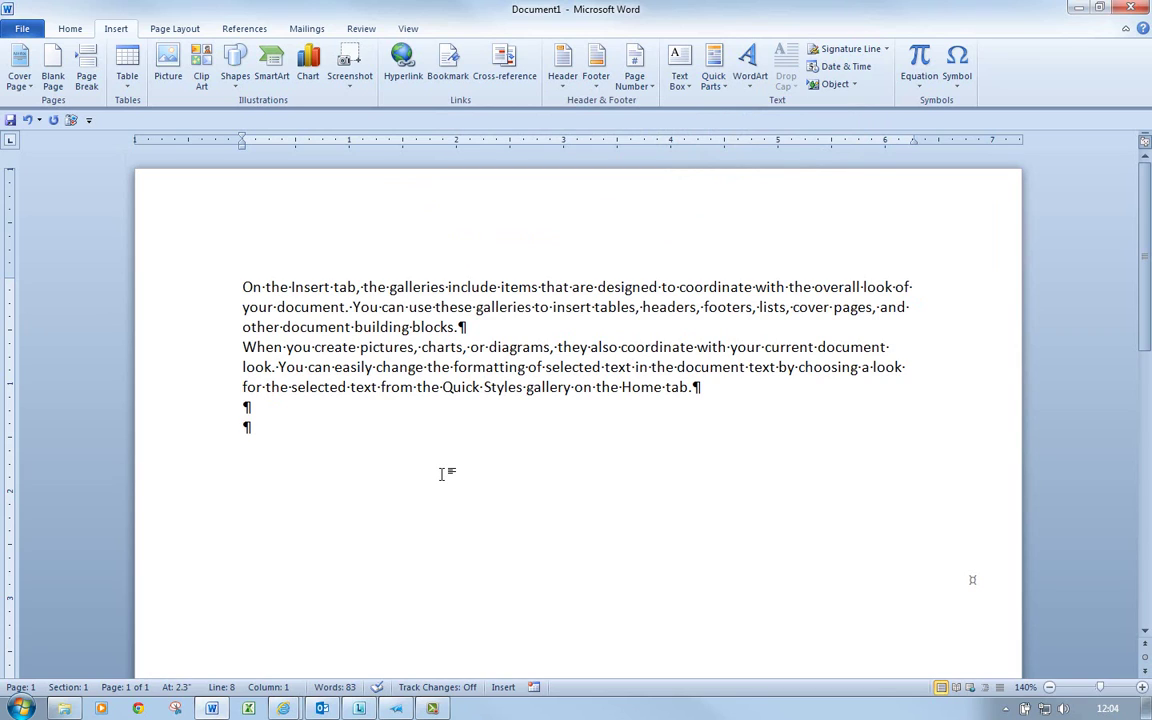
Expand the entry name dum into its stored text on the last line, and delete the inserted copy.
{"action": "type", "text": "dum"}
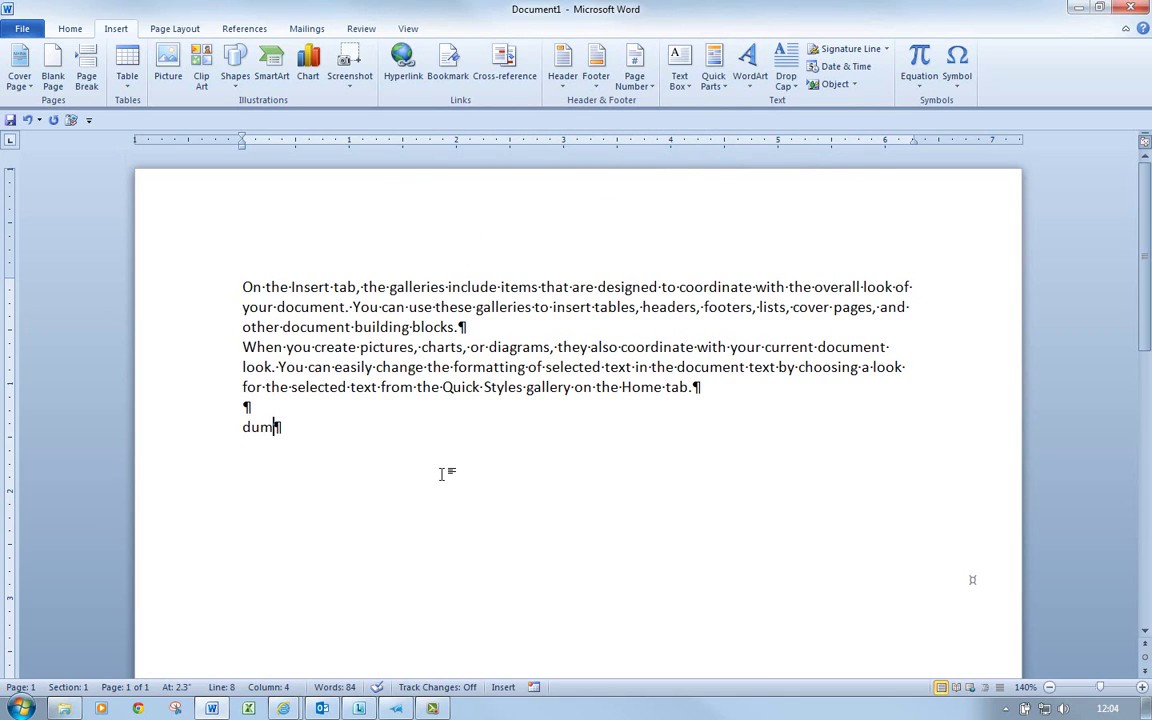
{"action": "key", "text": "F3"}
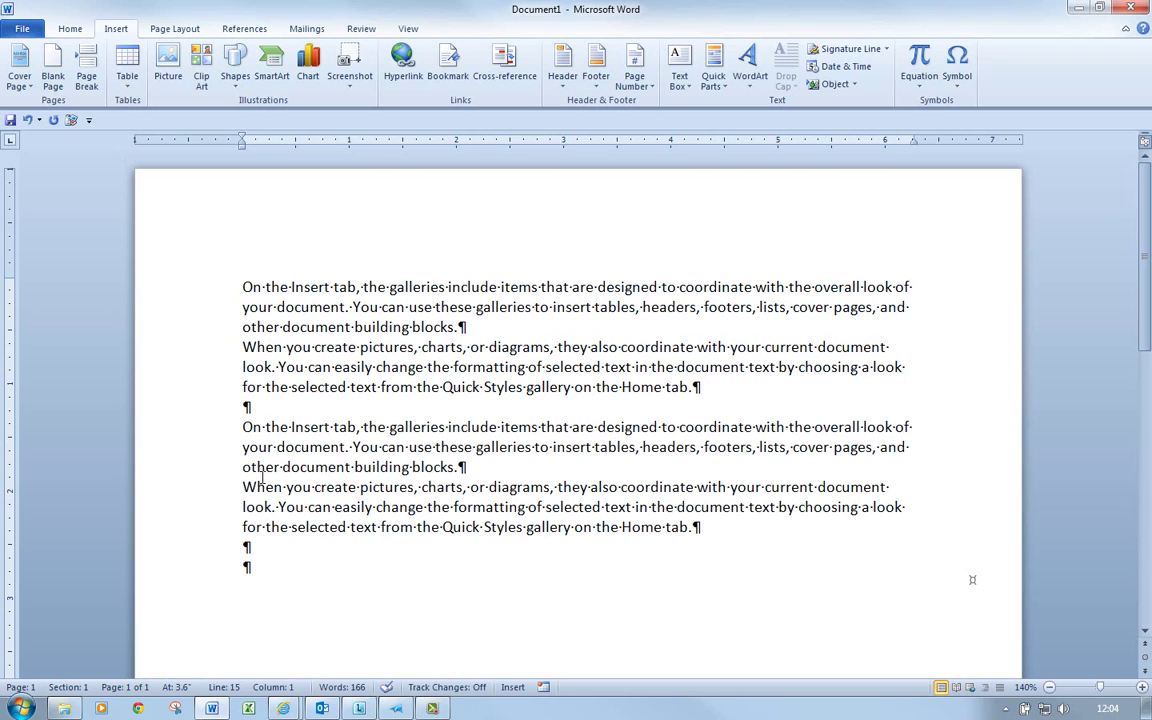
{"action": "left_click_drag", "start_coordinate": [240, 427], "coordinate": [463, 545]}
{"action": "key", "text": "Delete"}
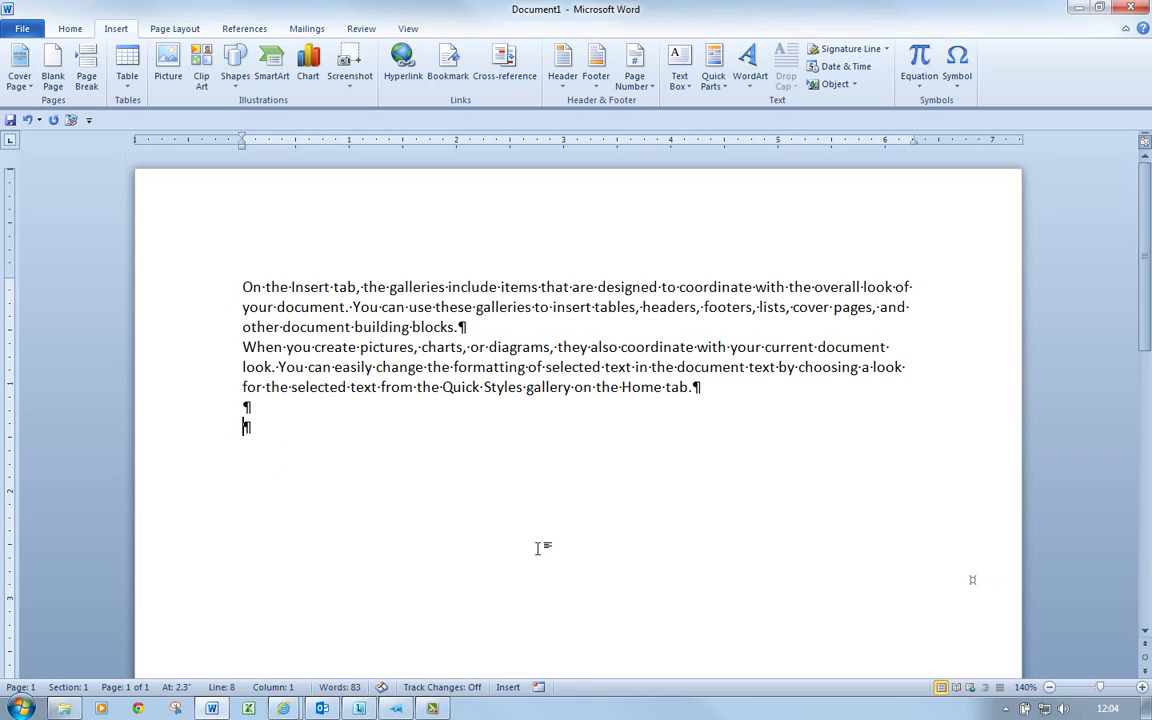
Expand dum once more on the last line, undo the expansion and remove the typed entry name.
{"action": "type", "text": "dum"}
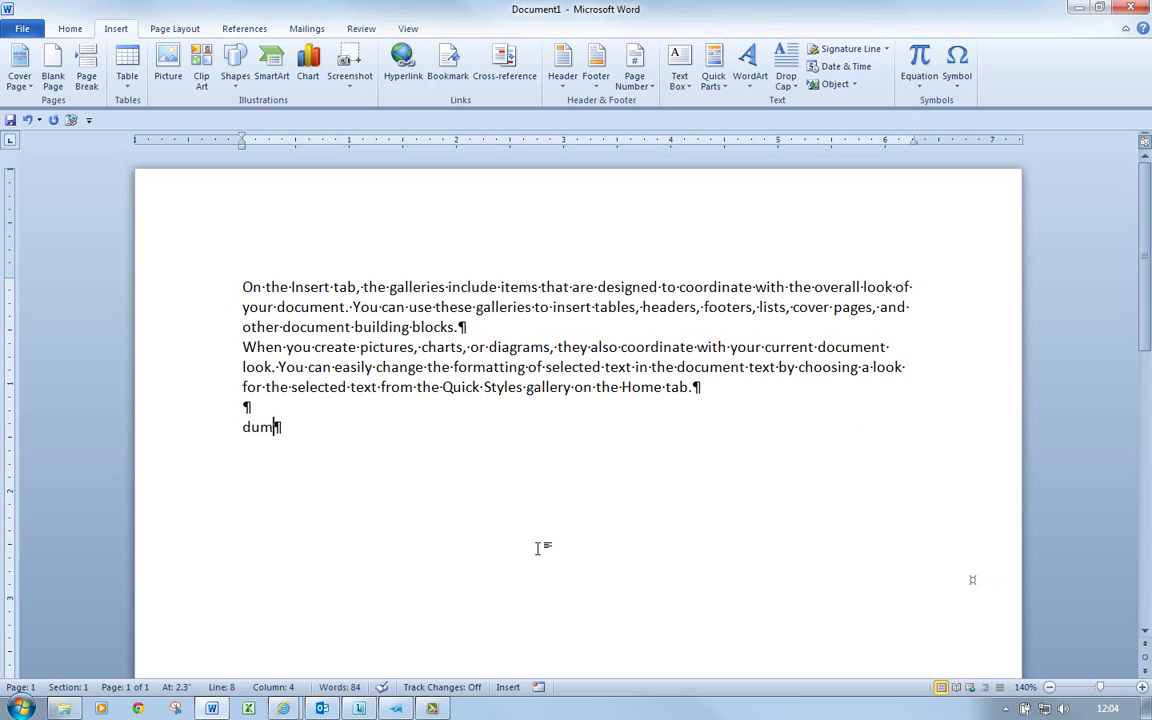
{"action": "key", "text": "F3"}
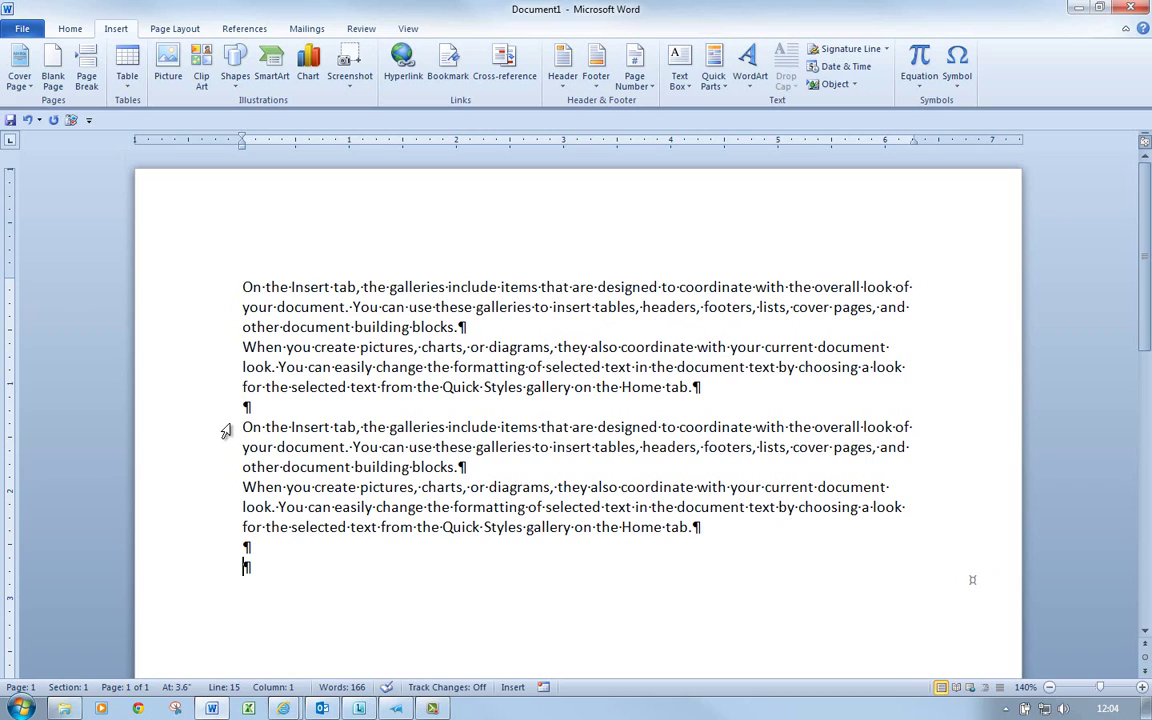
{"action": "left_click", "coordinate": [27, 119]}
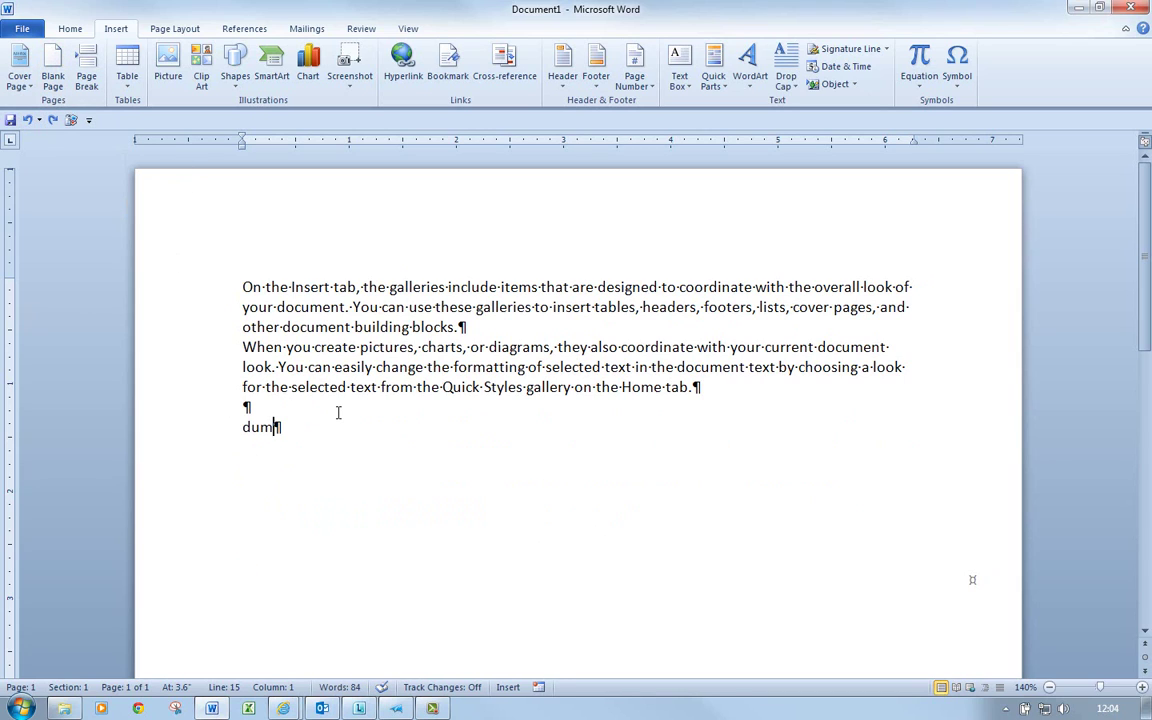
{"action": "left_click", "coordinate": [236, 427]}
{"action": "key", "text": "Delete"}
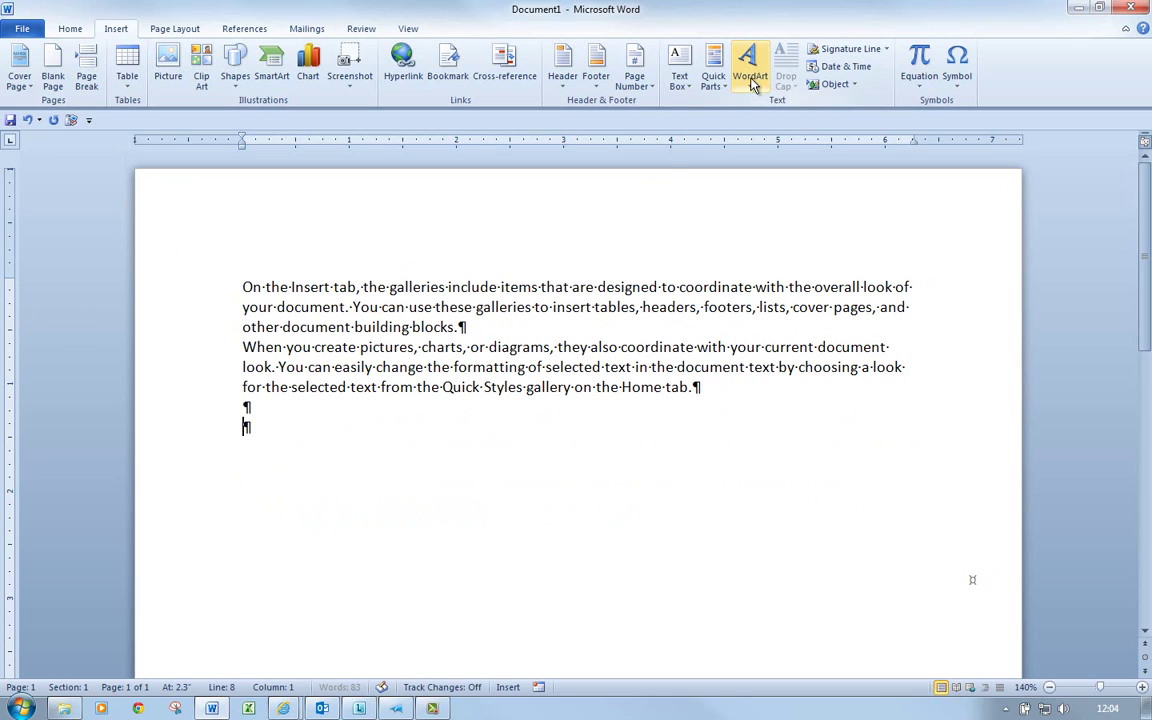
Examine the dum entry in the AutoText gallery and the Building Blocks Organizer, and close the organizer without changes.
{"action": "left_click", "coordinate": [714, 85]}
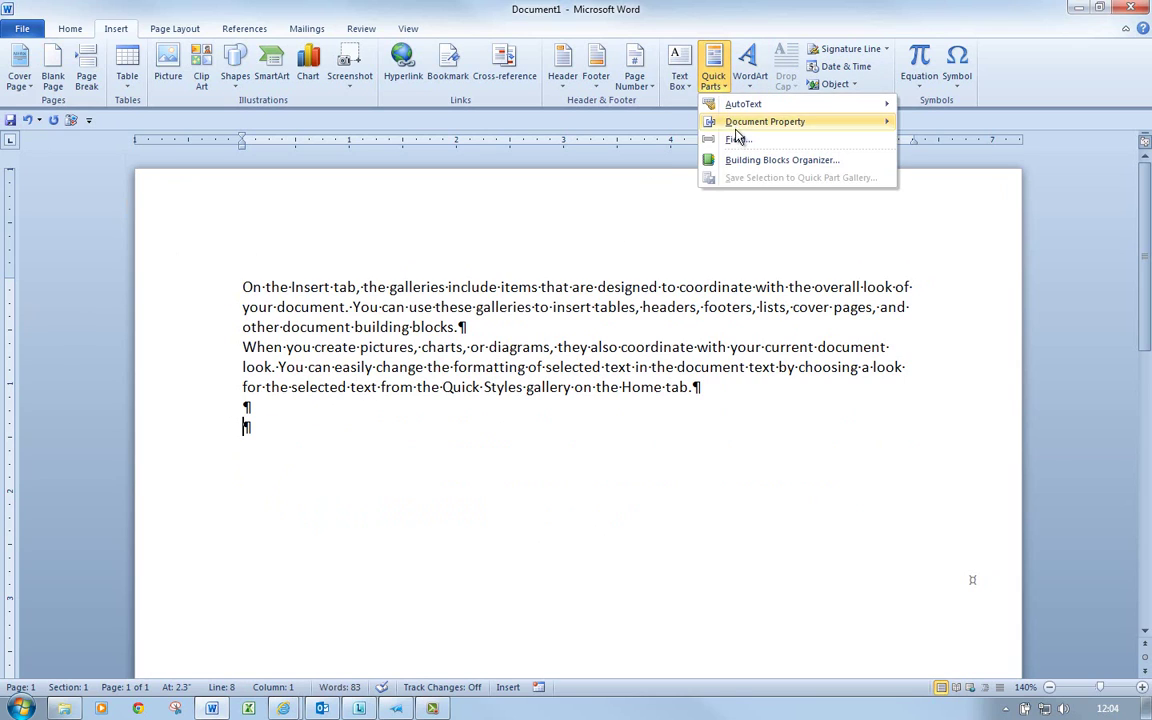
{"action": "mouse_move", "coordinate": [745, 110]}
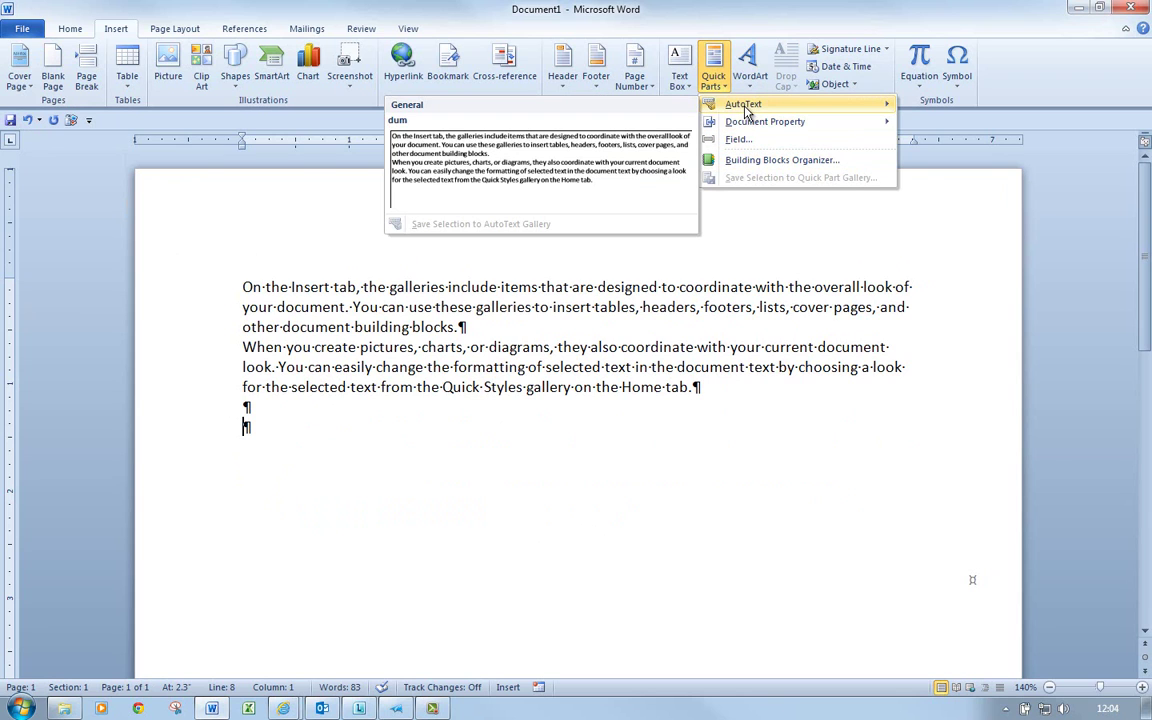
{"action": "left_click", "coordinate": [745, 160]}
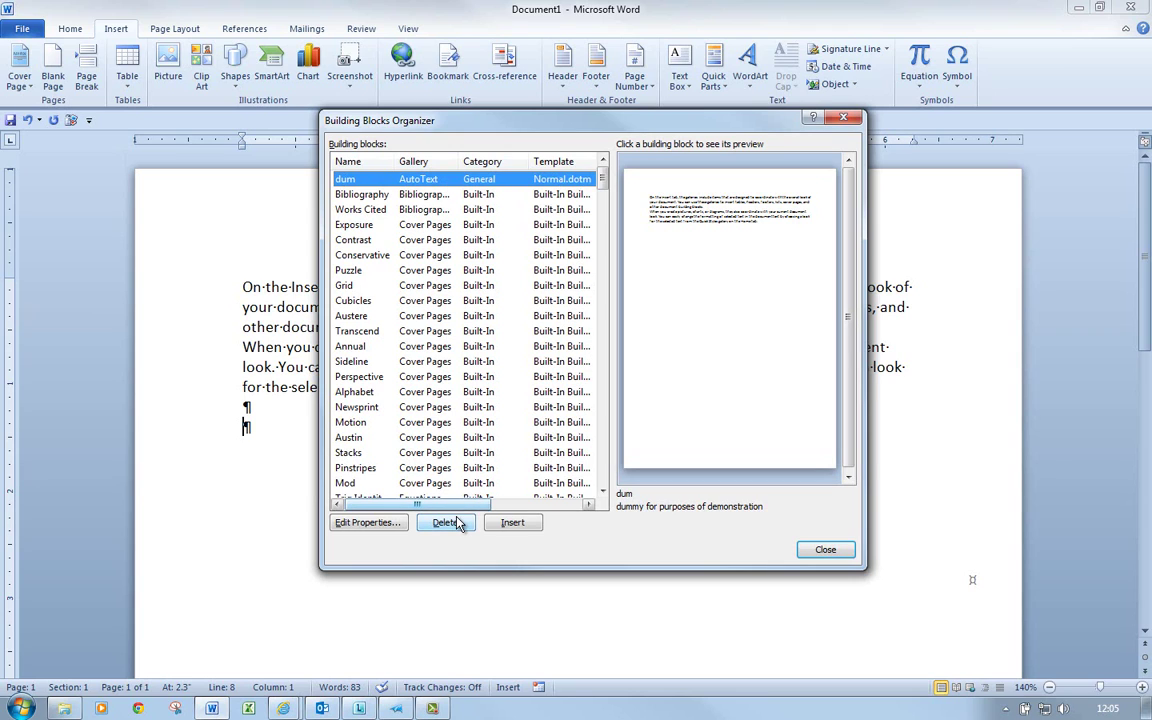
{"action": "left_click", "coordinate": [826, 551]}
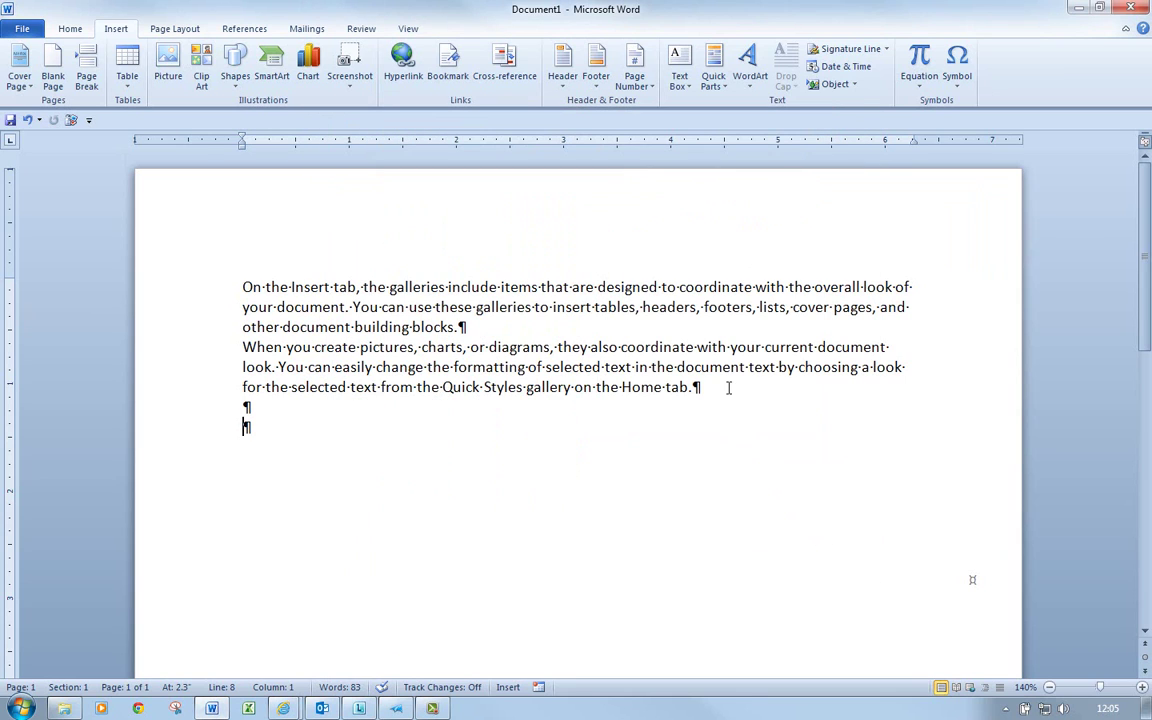
Append a sentence to the end of the second paragraph with the person's name followed by "is almost finished".
{"action": "left_click", "coordinate": [728, 388]}
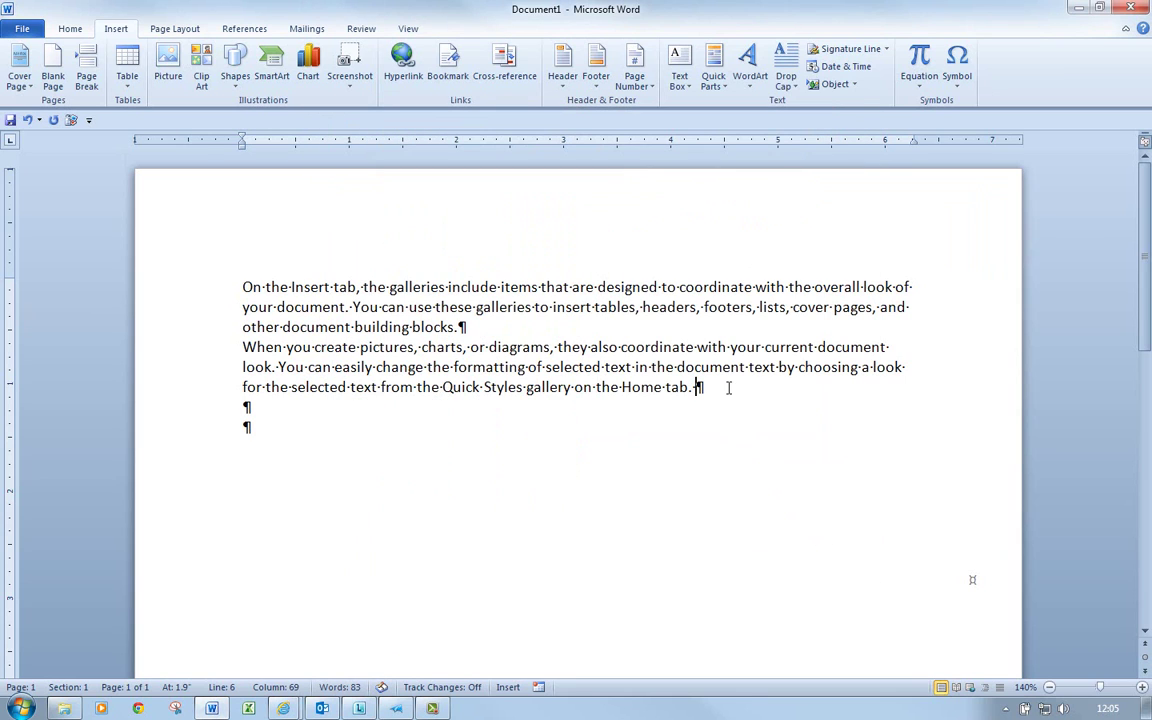
{"action": "type", "text": "New"}
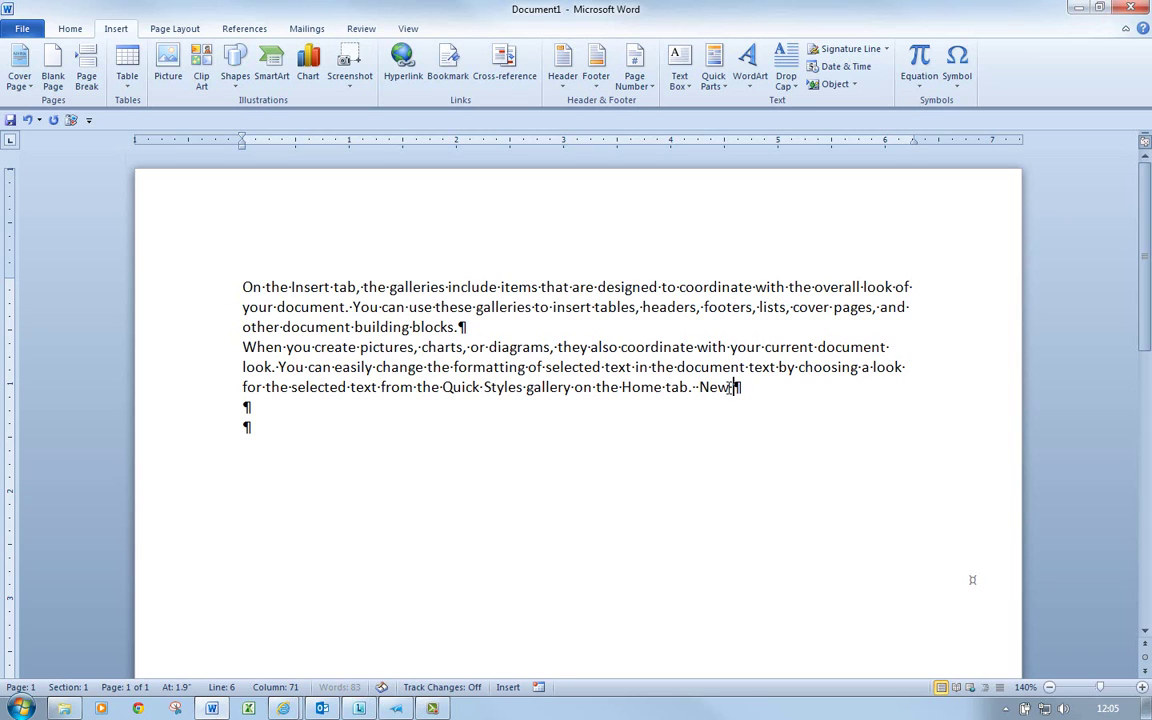
{"action": "type", "text": "son is almost finished"}
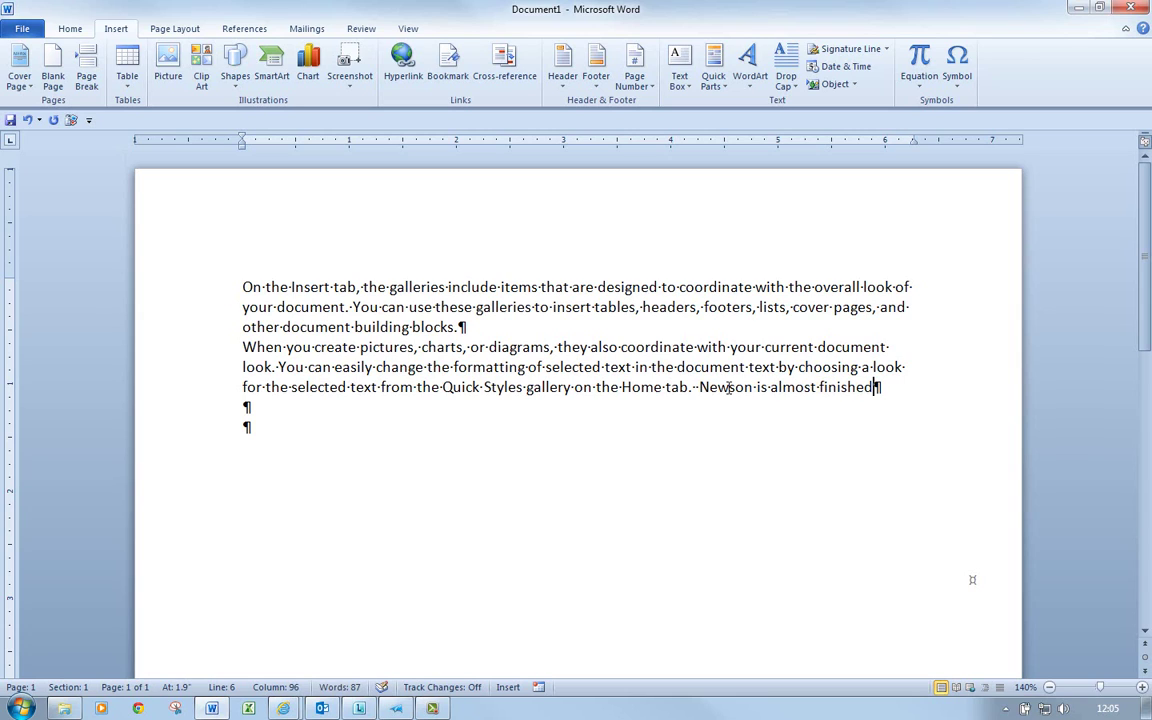
End the new sentence with a full stop and redefine the AutoText entry dum with both revised paragraphs.
{"action": "type", "text": "."}
{"action": "left_click_drag", "start_coordinate": [186, 293], "coordinate": [214, 399]}
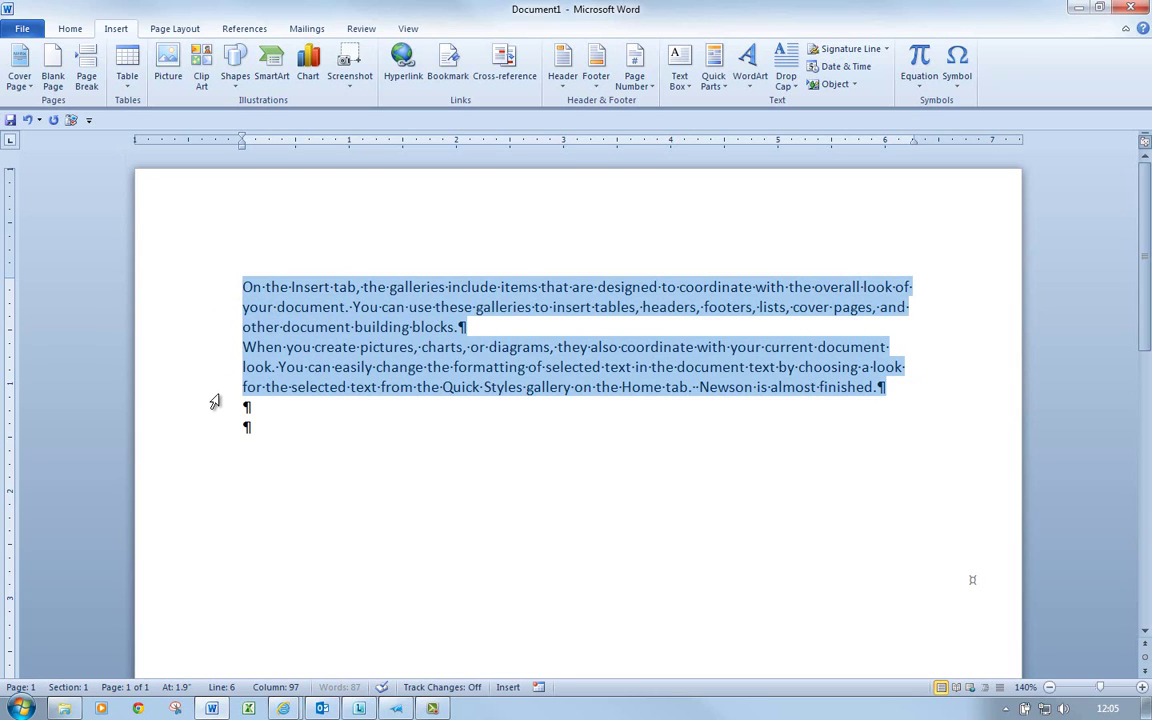
{"action": "left_click", "coordinate": [713, 86]}
{"action": "left_click", "coordinate": [743, 178]}
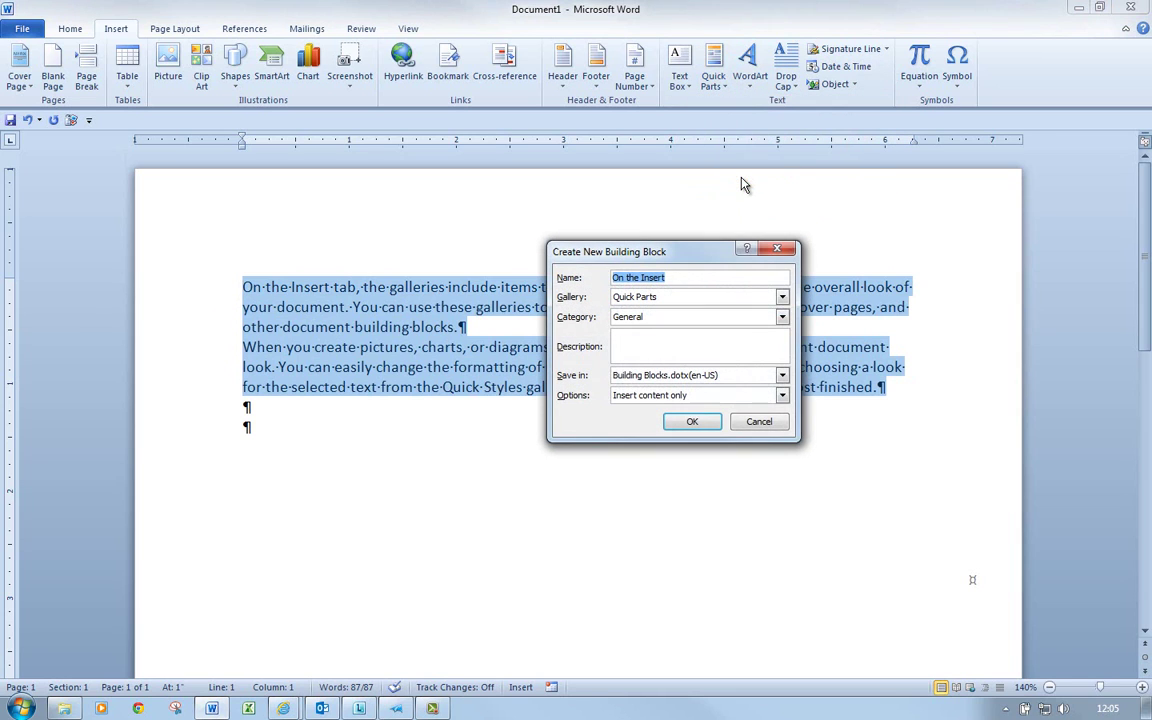
{"action": "type", "text": "dum"}
{"action": "left_click", "coordinate": [782, 297]}
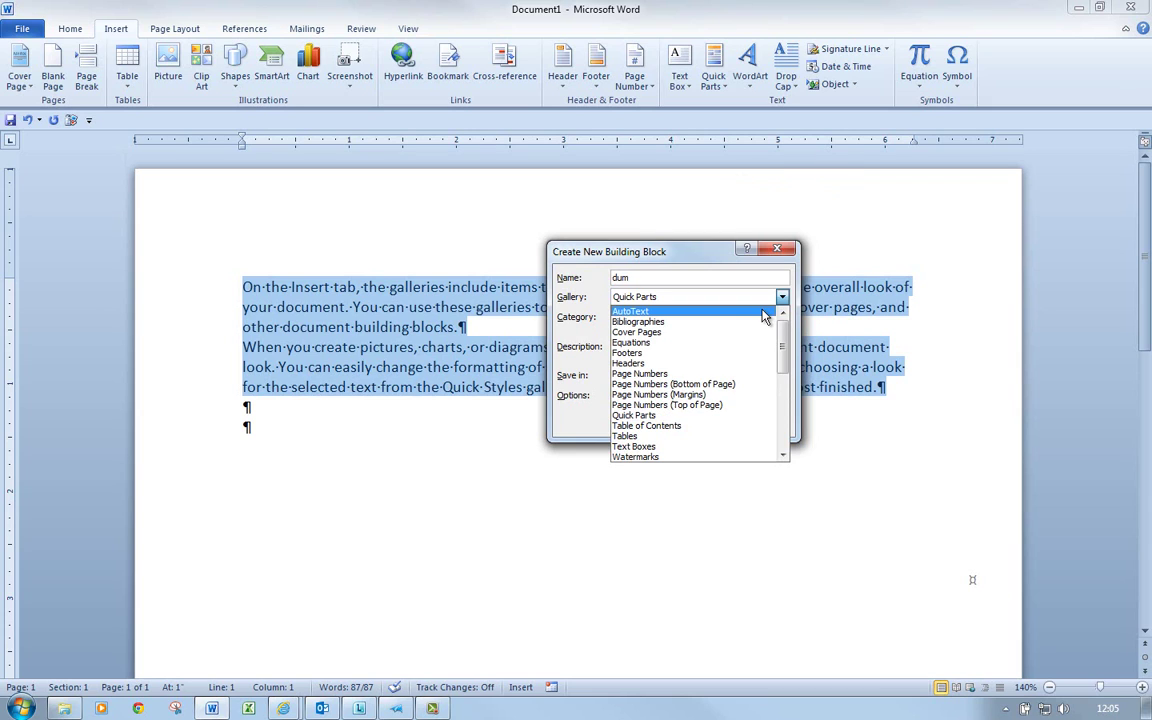
{"action": "left_click", "coordinate": [640, 311]}
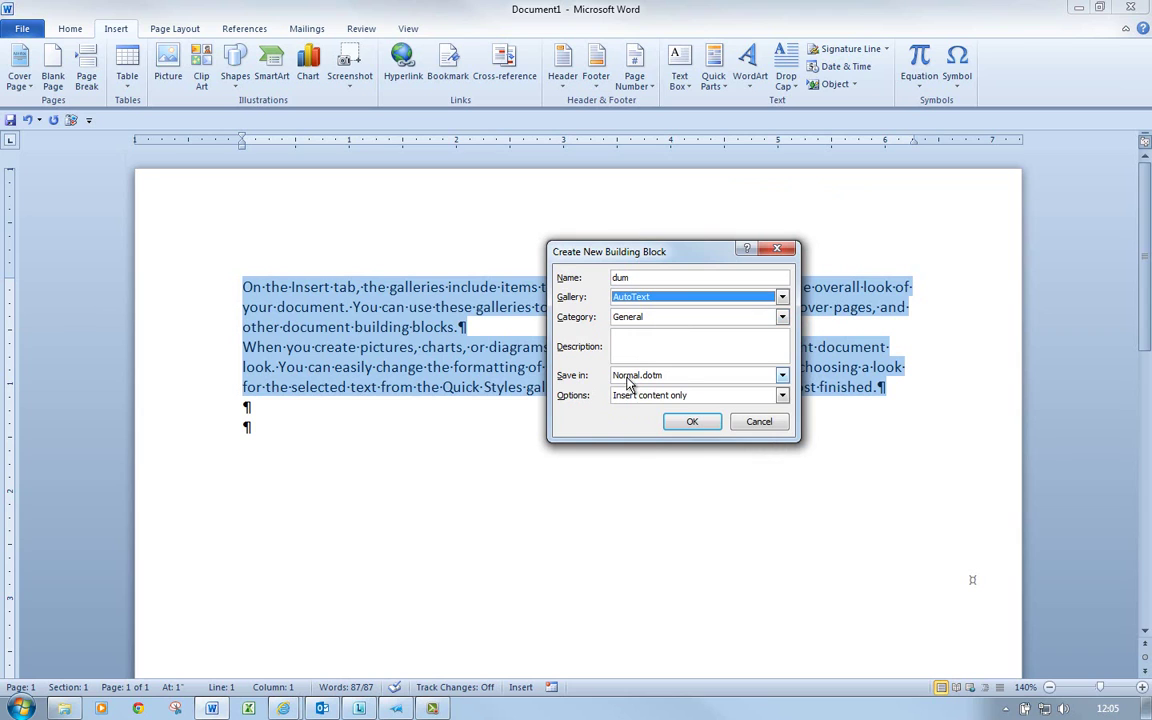
{"action": "left_click", "coordinate": [693, 424]}
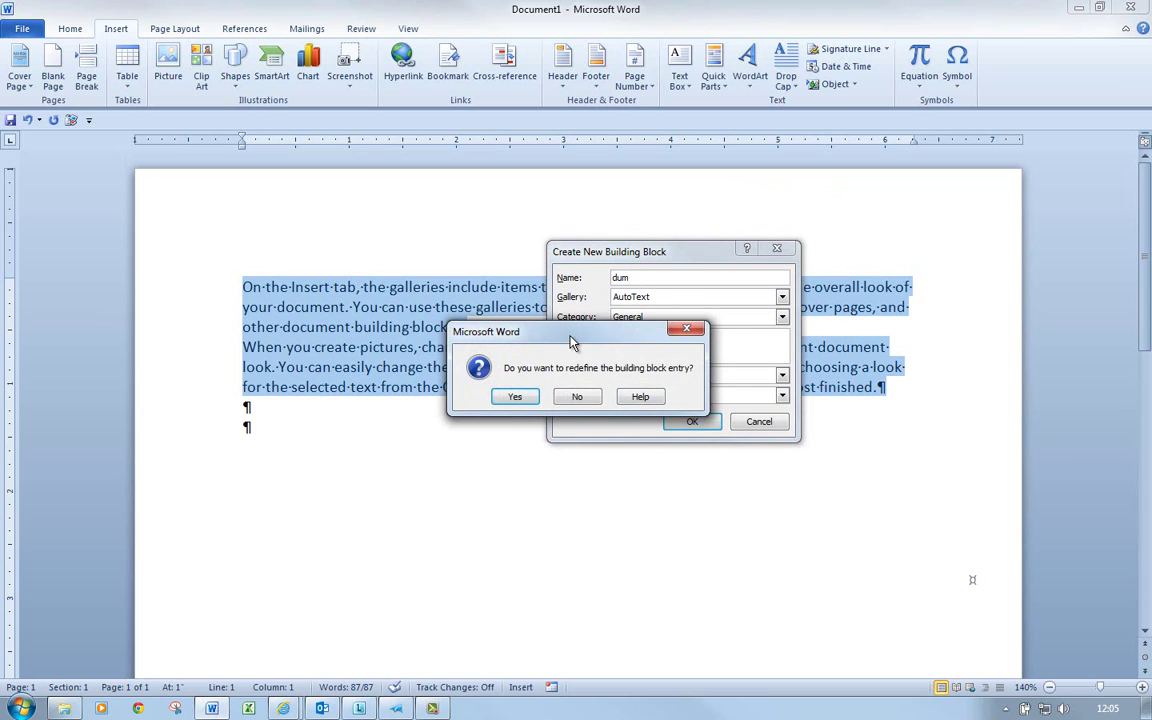
{"action": "left_click_drag", "start_coordinate": [560, 332], "coordinate": [552, 425]}
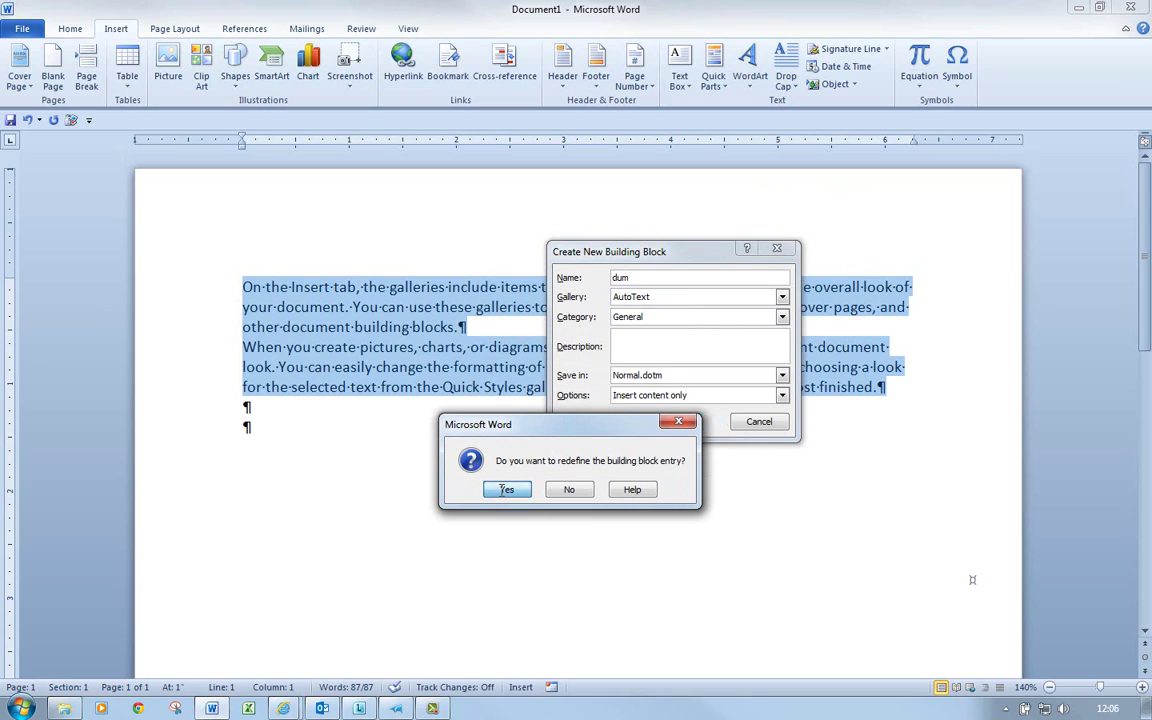
{"action": "left_click", "coordinate": [505, 489]}
{"action": "left_click", "coordinate": [428, 442]}
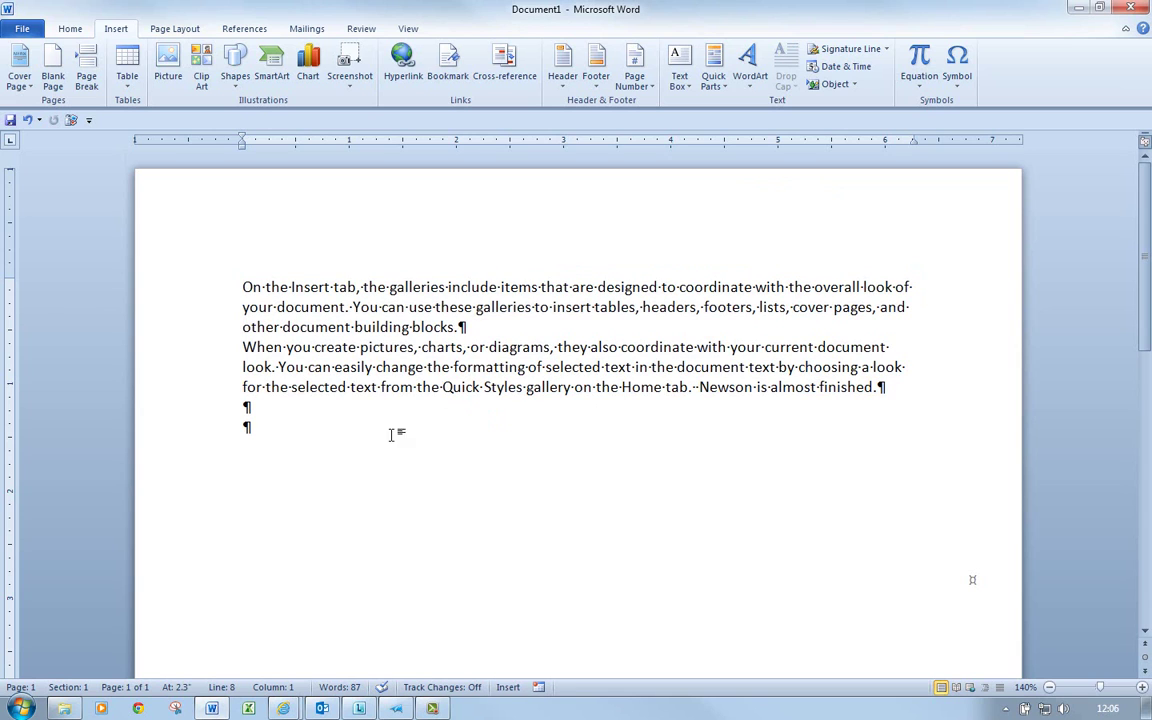
Replace all document text with two copies of dum, one inserted from the AutoText gallery and one expanded from its entry name.
{"action": "left_click_drag", "start_coordinate": [172, 290], "coordinate": [207, 432]}
{"action": "key", "text": "Delete"}
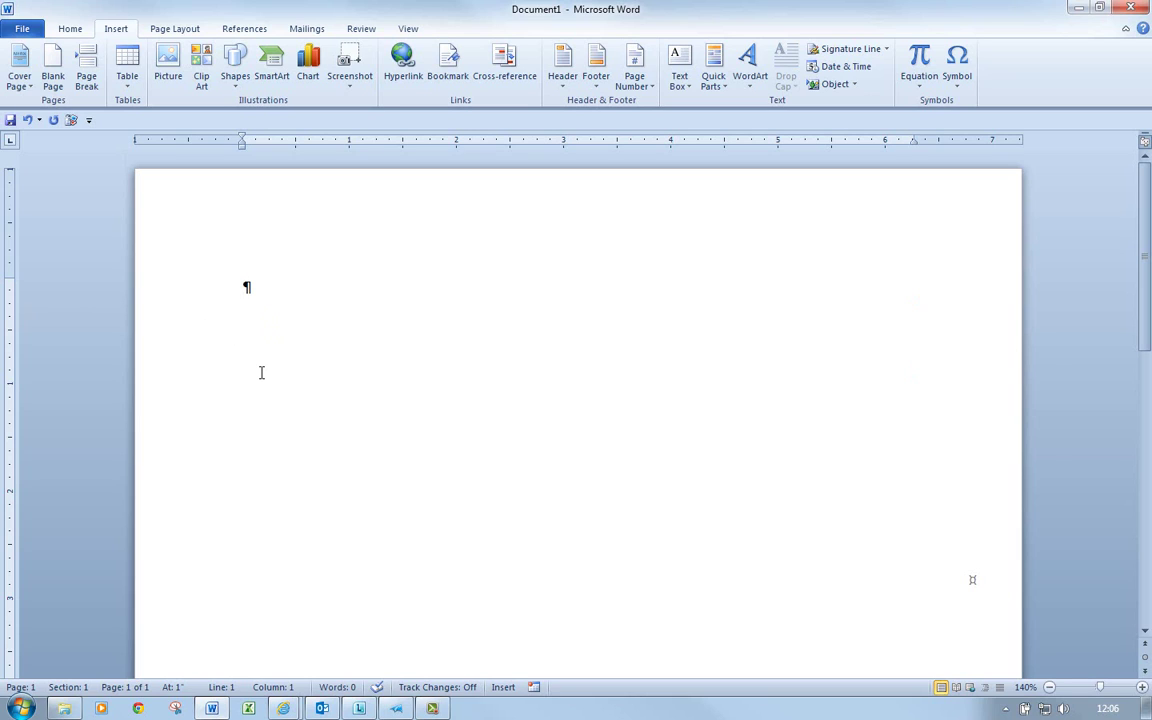
{"action": "left_click", "coordinate": [713, 78]}
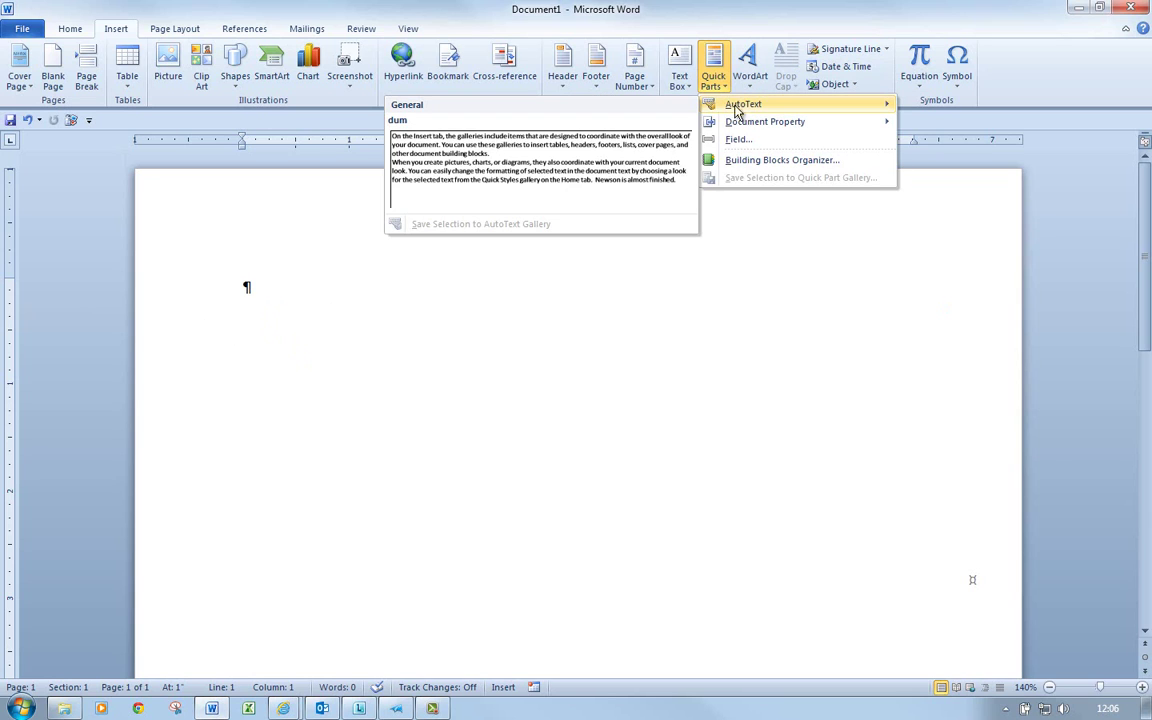
{"action": "left_click", "coordinate": [625, 160]}
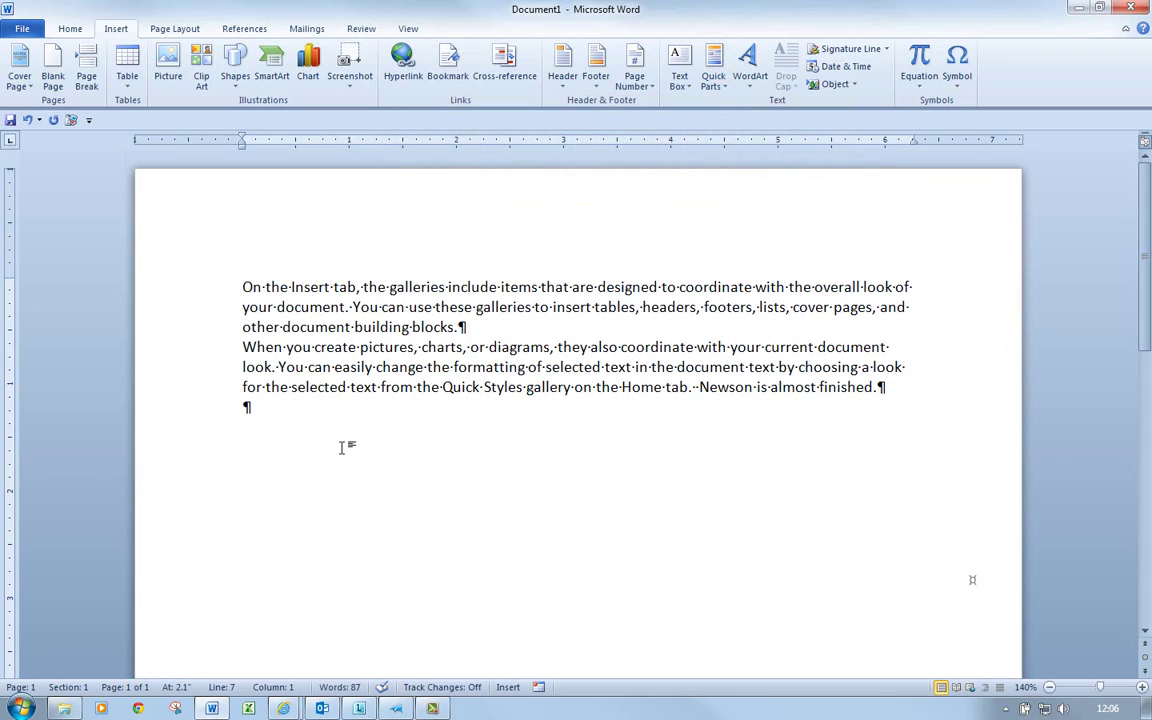
{"action": "type", "text": "dum"}
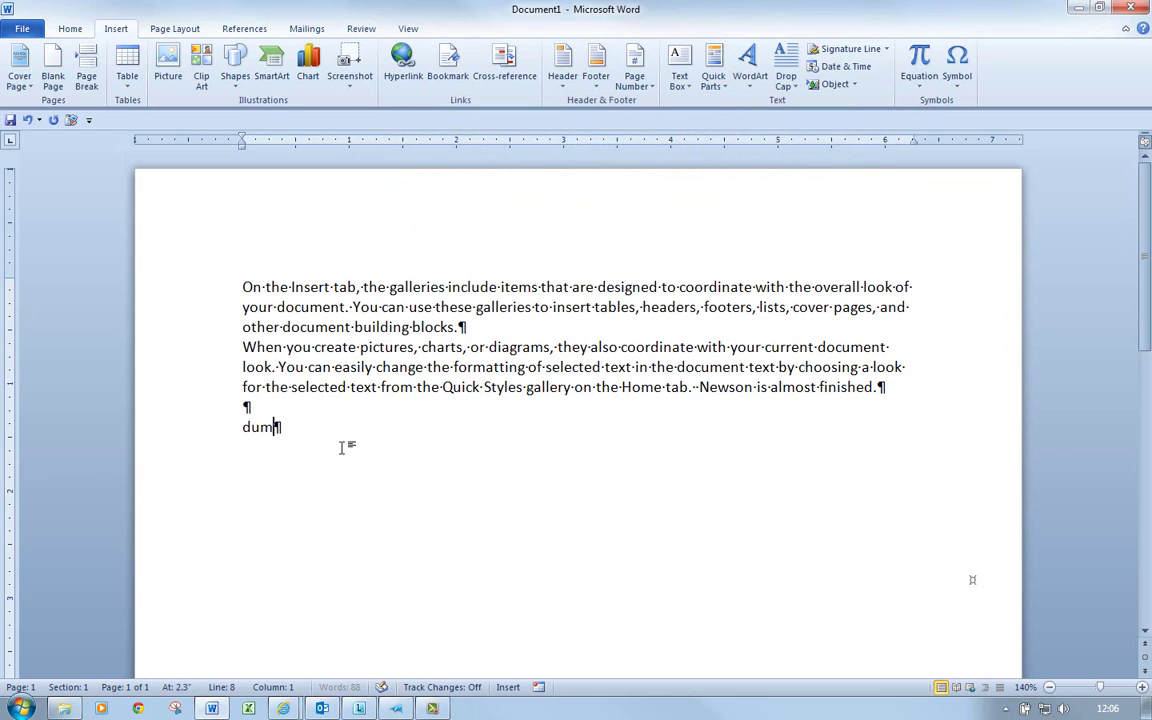
{"action": "key", "text": "F3"}
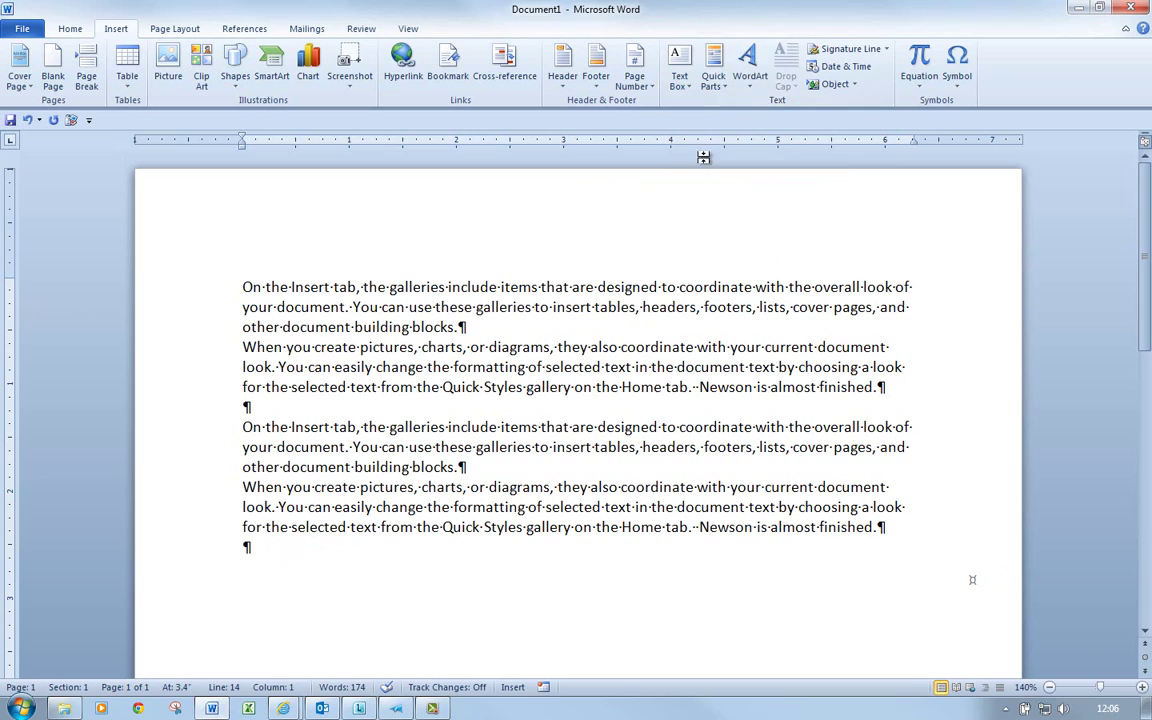
Delete the AutoText entry dum through the Building Blocks Organizer and close the organizer.
{"action": "left_click", "coordinate": [714, 84]}
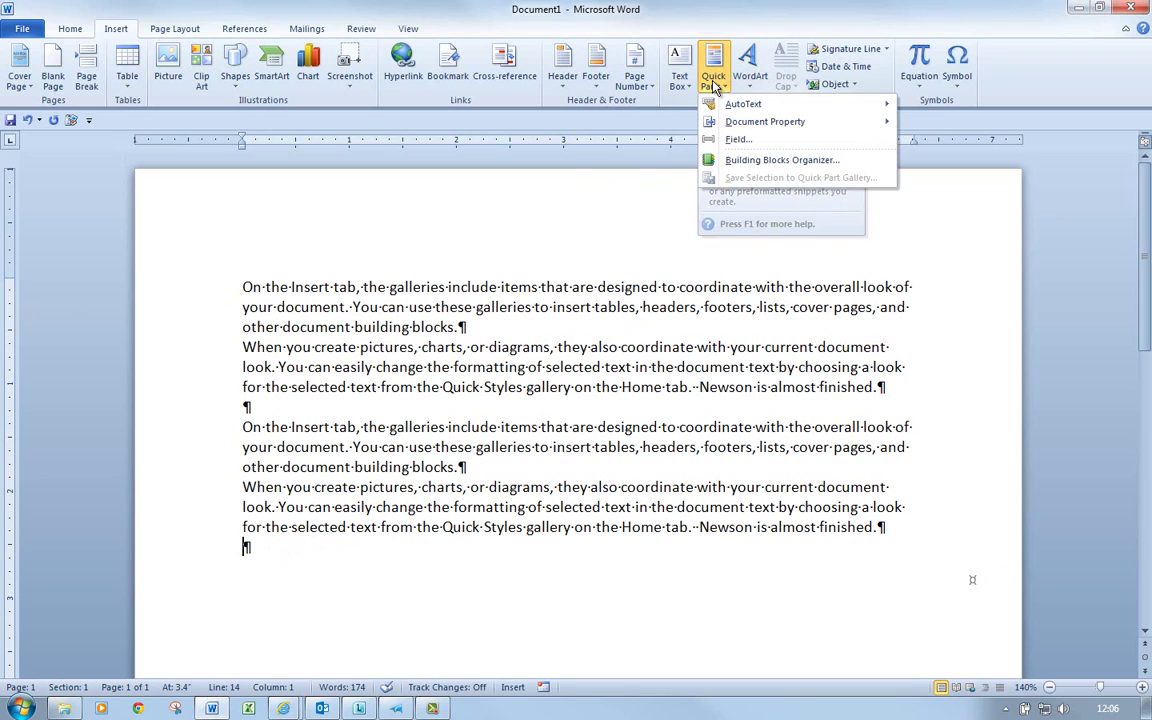
{"action": "mouse_move", "coordinate": [728, 107]}
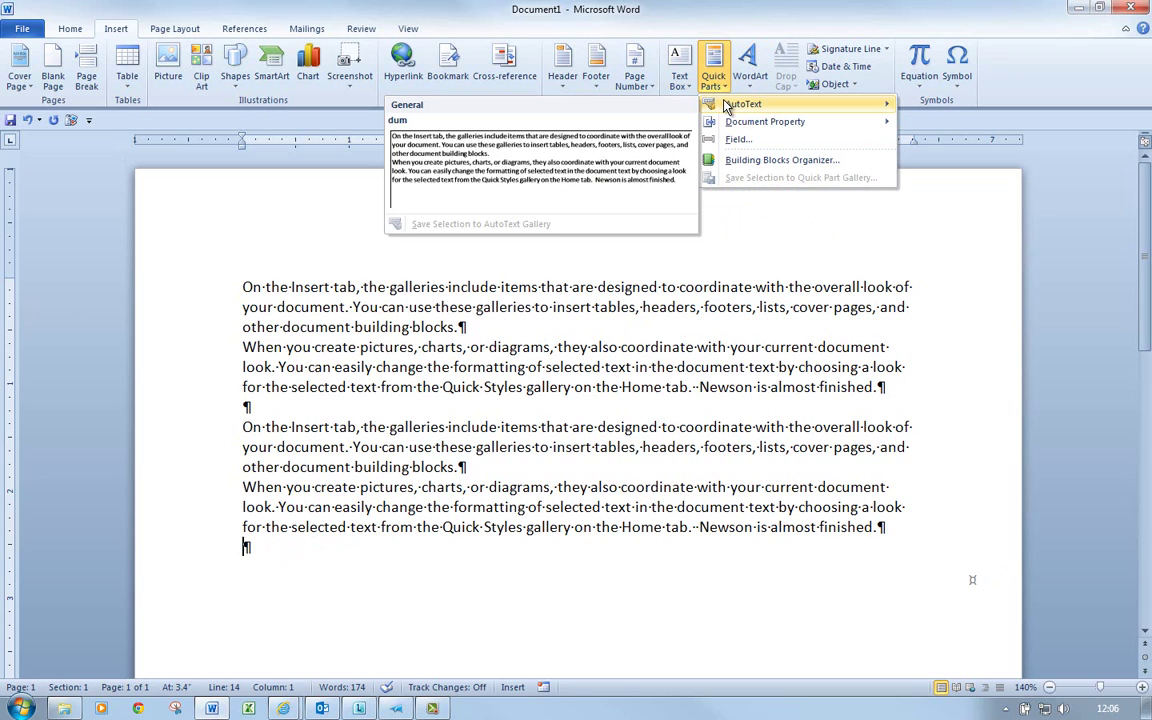
{"action": "right_click", "coordinate": [624, 158]}
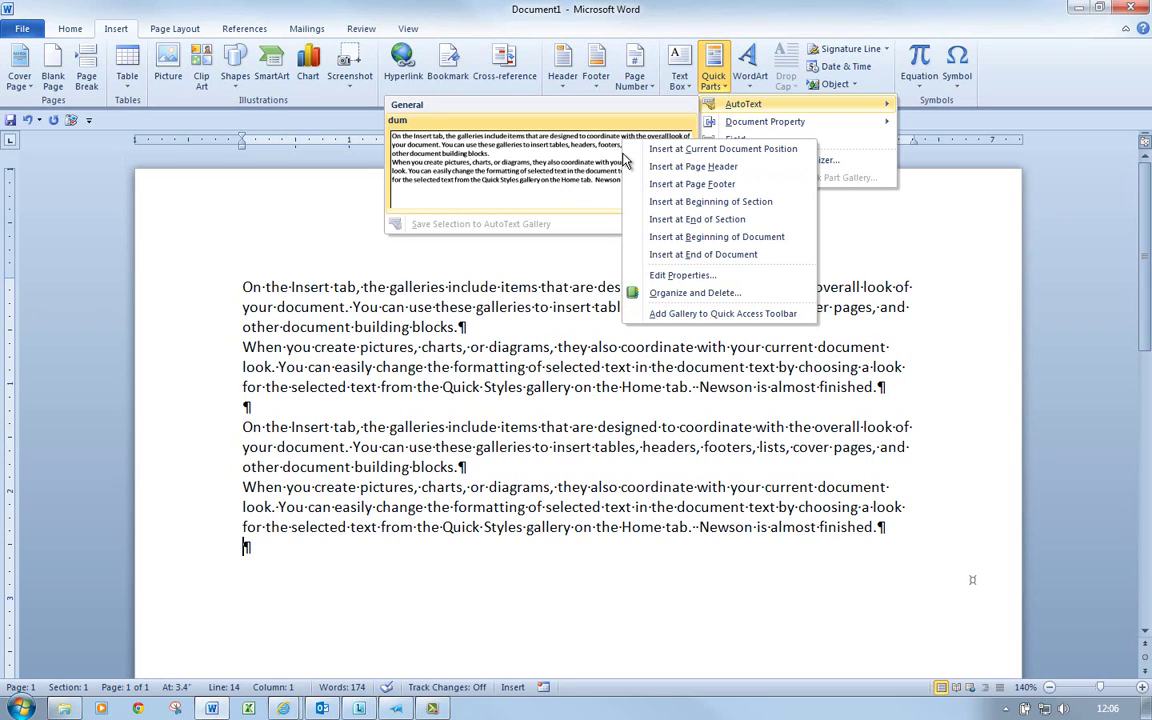
{"action": "left_click", "coordinate": [668, 295]}
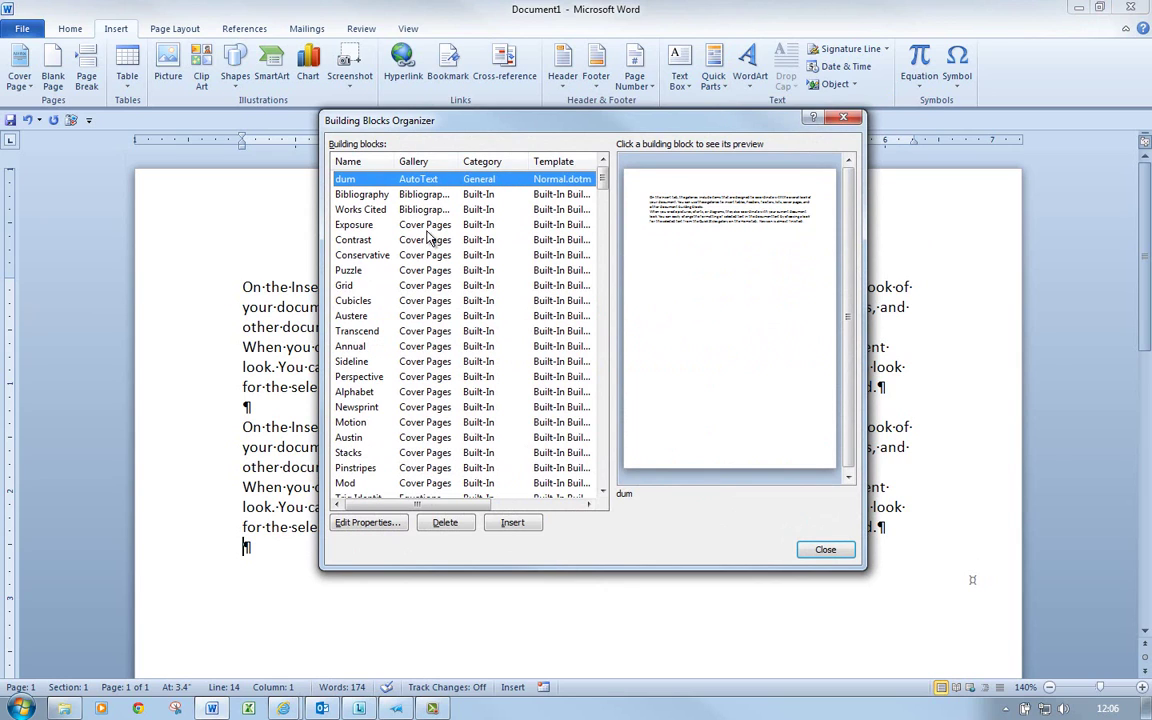
{"action": "left_click", "coordinate": [447, 524]}
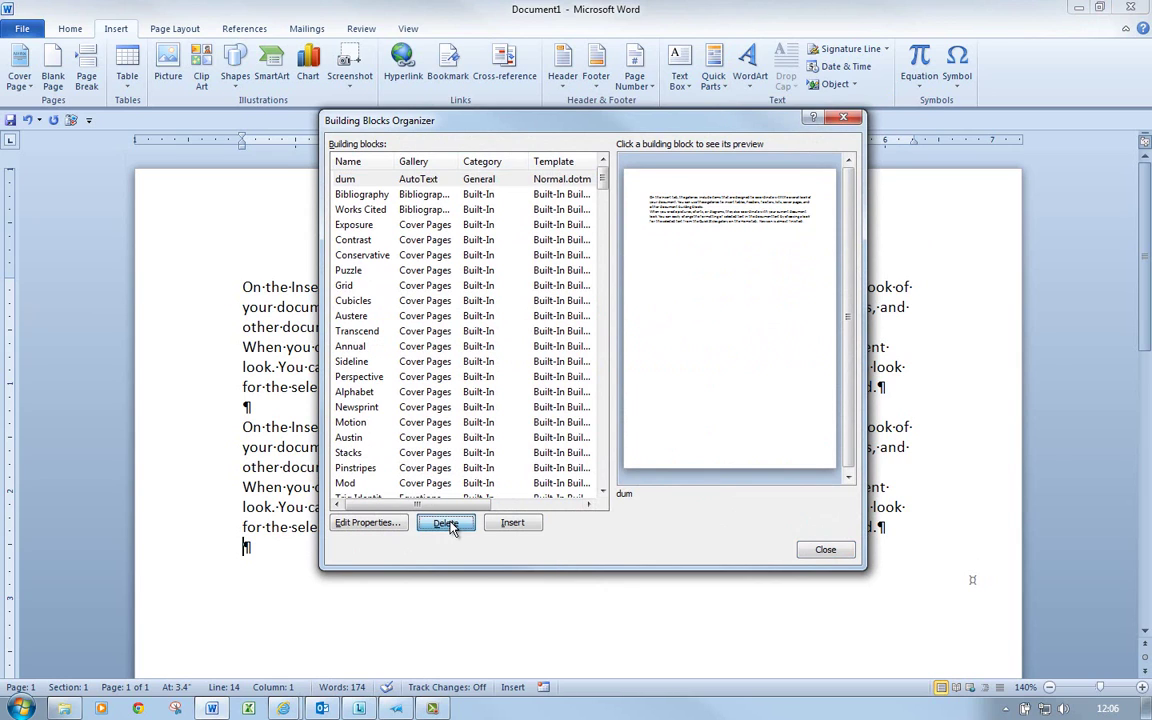
{"action": "left_click", "coordinate": [512, 397]}
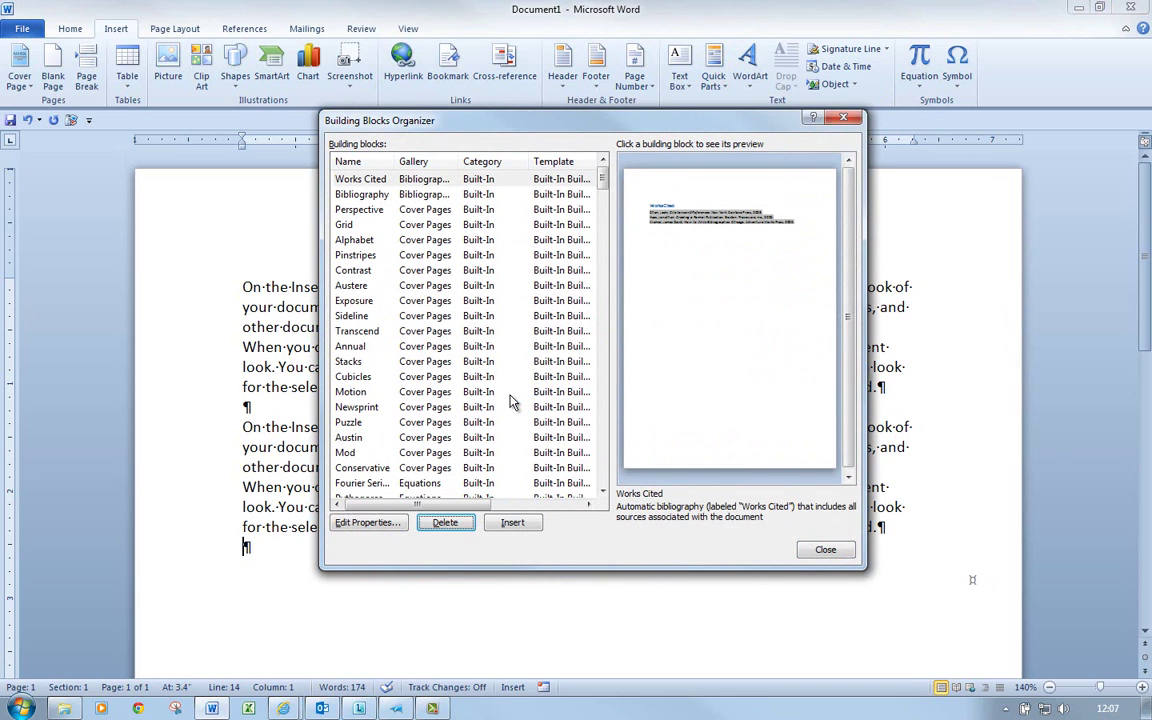
{"action": "left_click", "coordinate": [826, 551]}
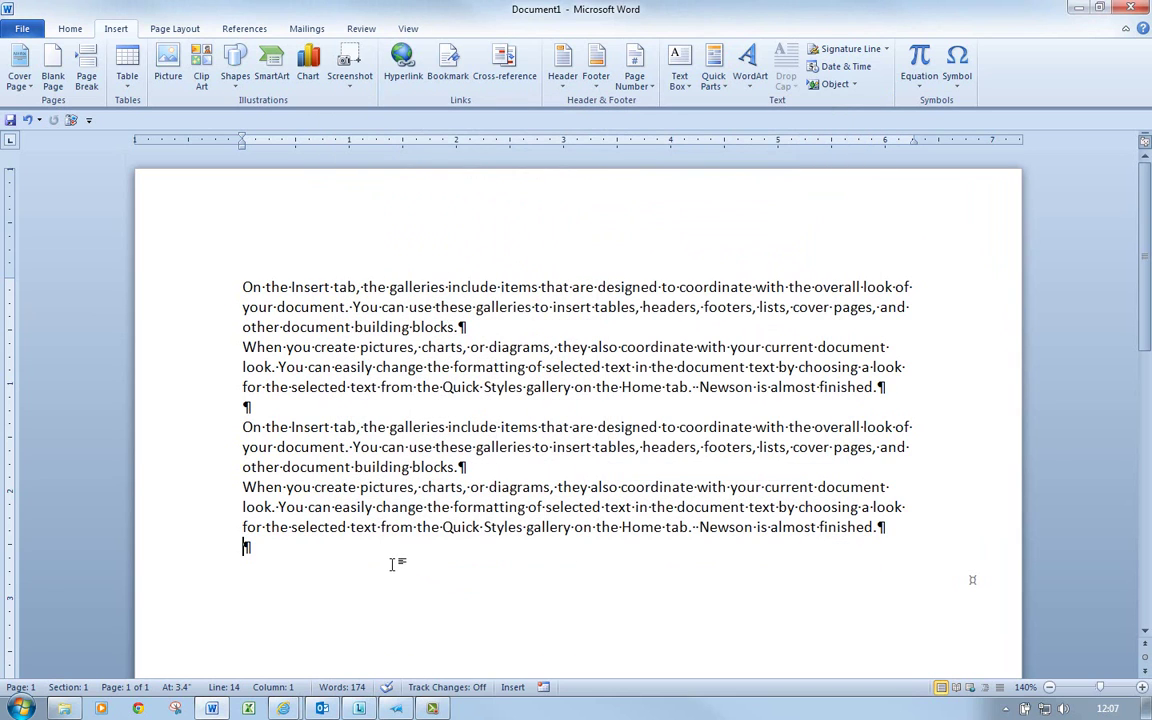
Add an empty paragraph at the end of the document and check the AutoText gallery for the deleted dum entry.
{"action": "key", "text": "Return"}
{"action": "left_click", "coordinate": [713, 78]}
{"action": "mouse_move", "coordinate": [730, 106]}
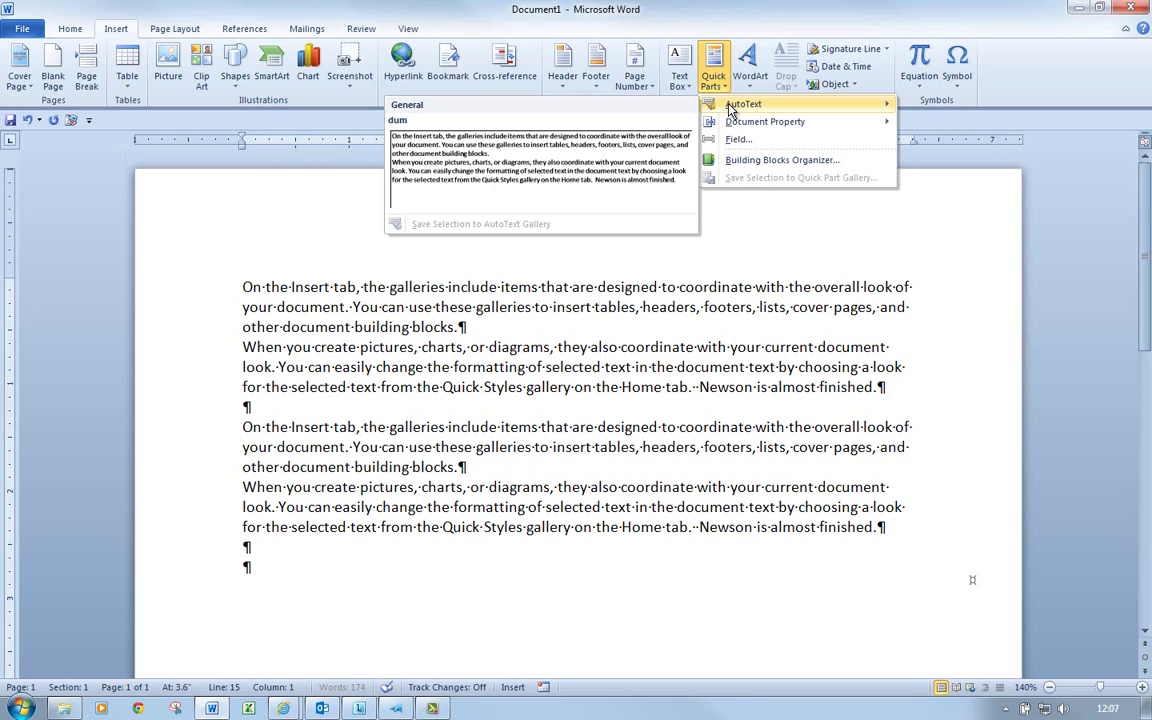
{"action": "left_click", "coordinate": [730, 272]}
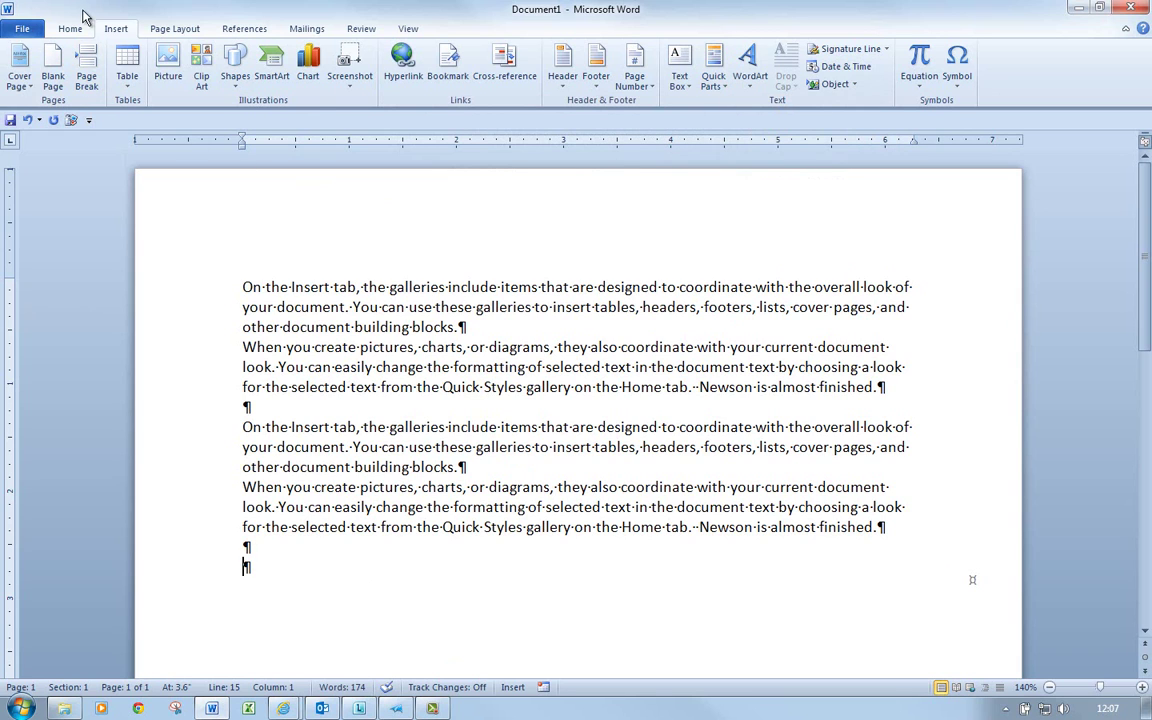
Close the document without saving it and create a new blank document.
{"action": "left_click", "coordinate": [24, 29]}
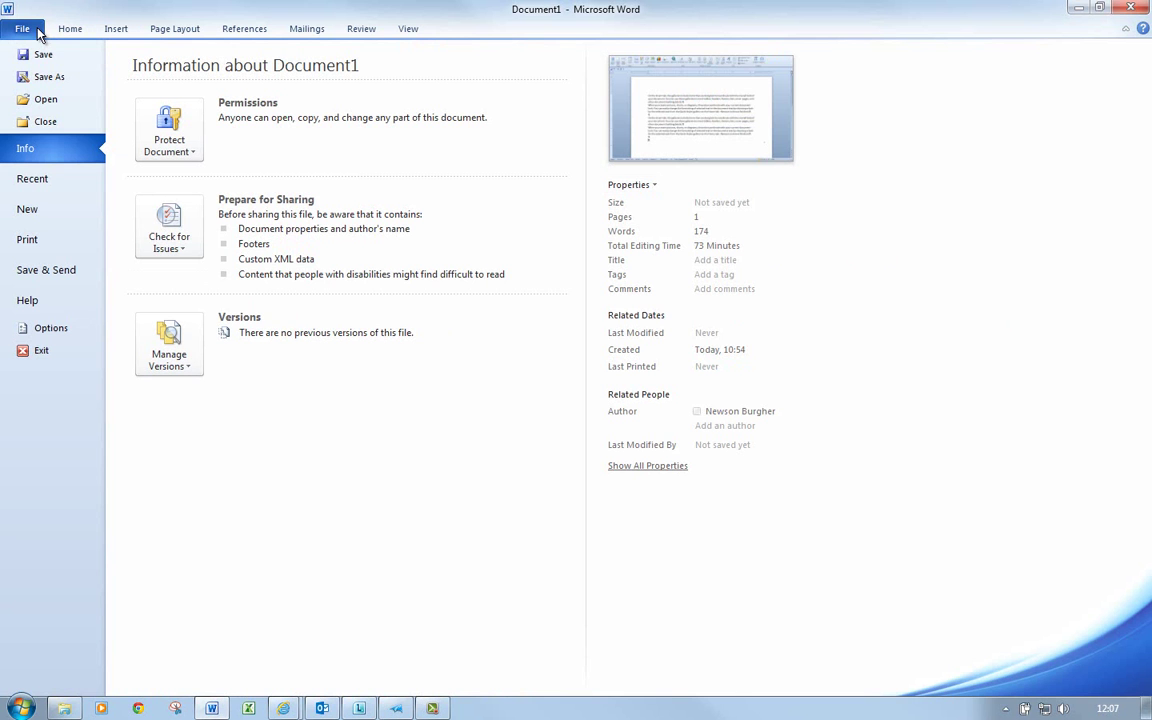
{"action": "left_click", "coordinate": [47, 122]}
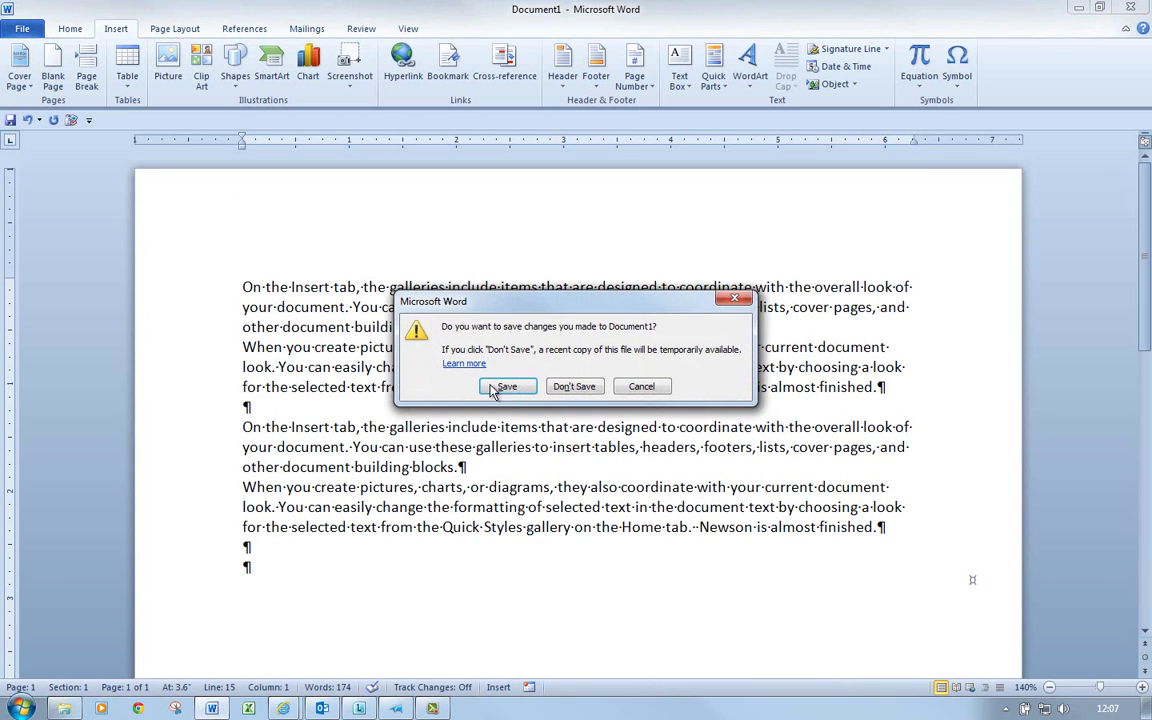
{"action": "left_click", "coordinate": [586, 390]}
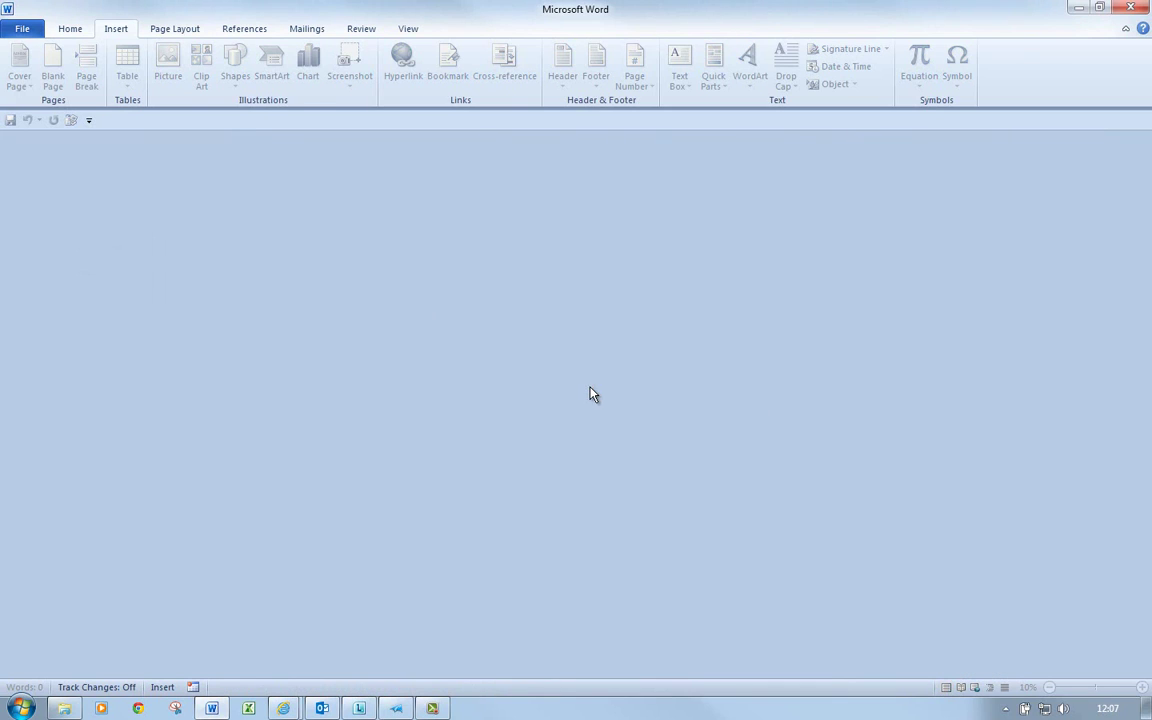
{"action": "left_click", "coordinate": [28, 32]}
{"action": "left_click", "coordinate": [44, 209]}
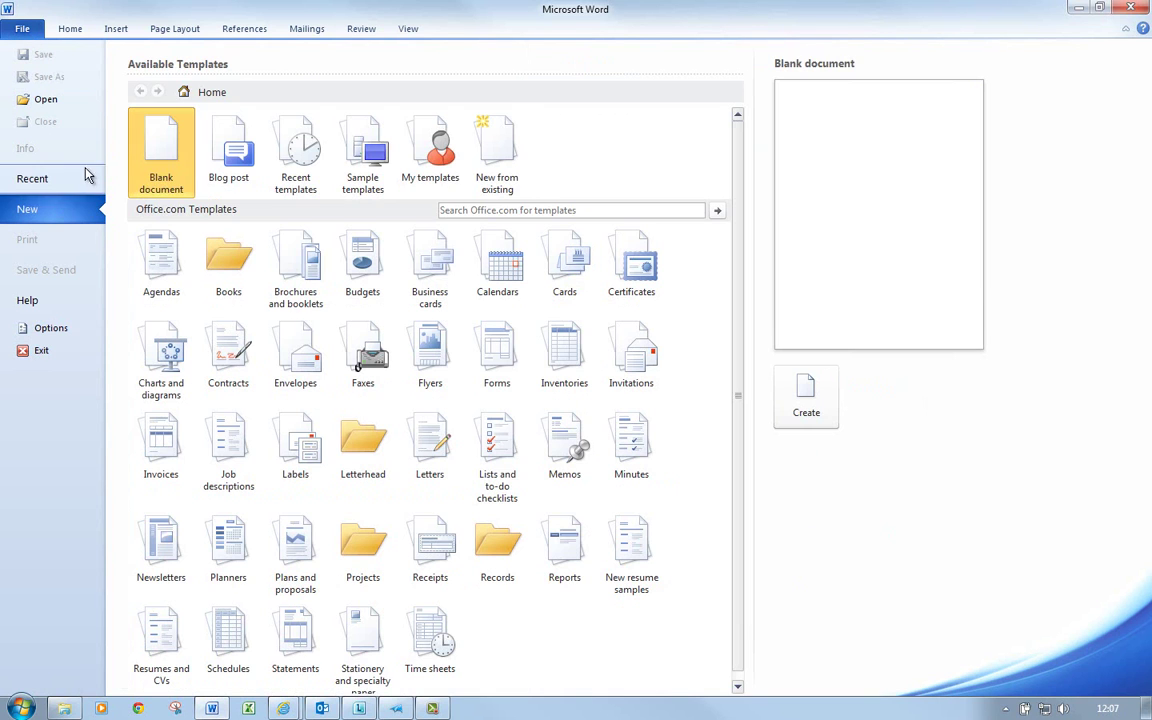
{"action": "double_click", "coordinate": [153, 135]}
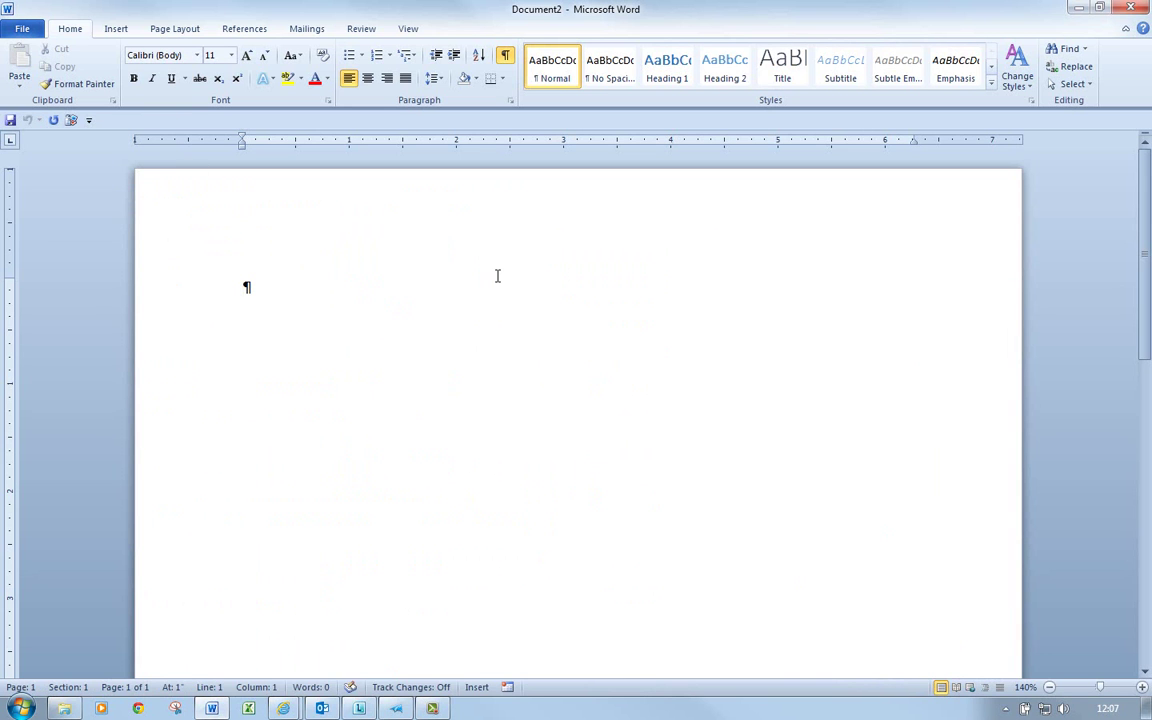
Check the new document's AutoText gallery for dum, and try to expand the entry name dum on the first line.
{"action": "left_click", "coordinate": [122, 32]}
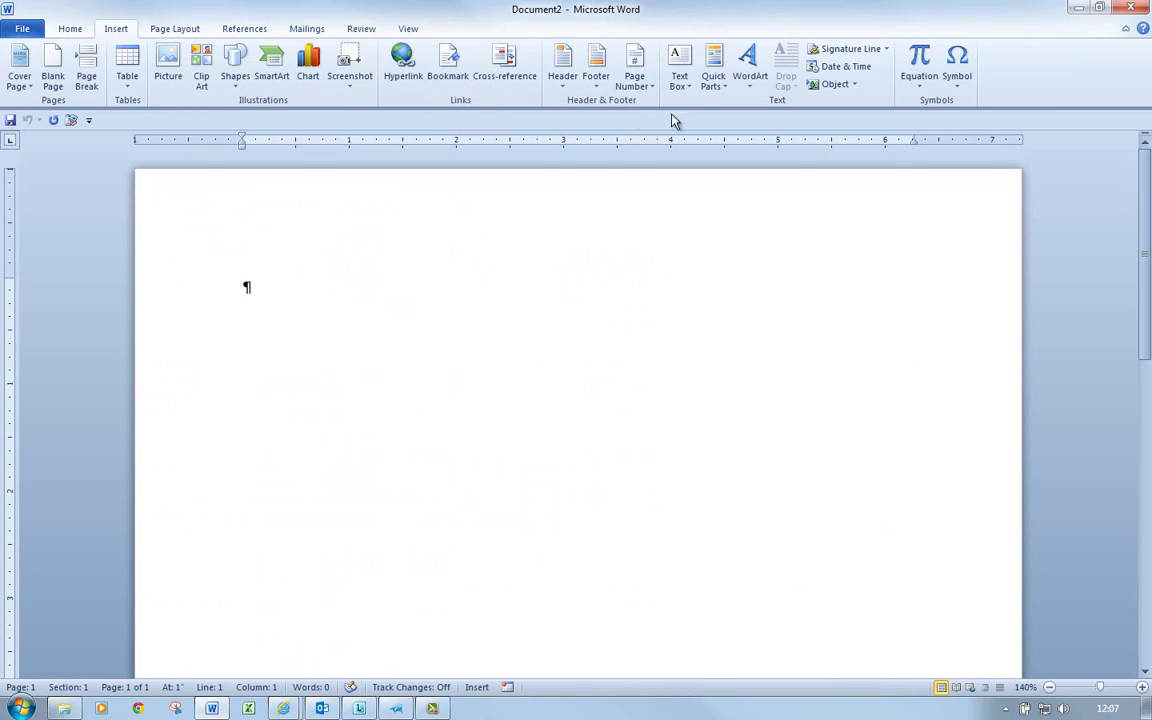
{"action": "left_click", "coordinate": [714, 78]}
{"action": "mouse_move", "coordinate": [727, 110]}
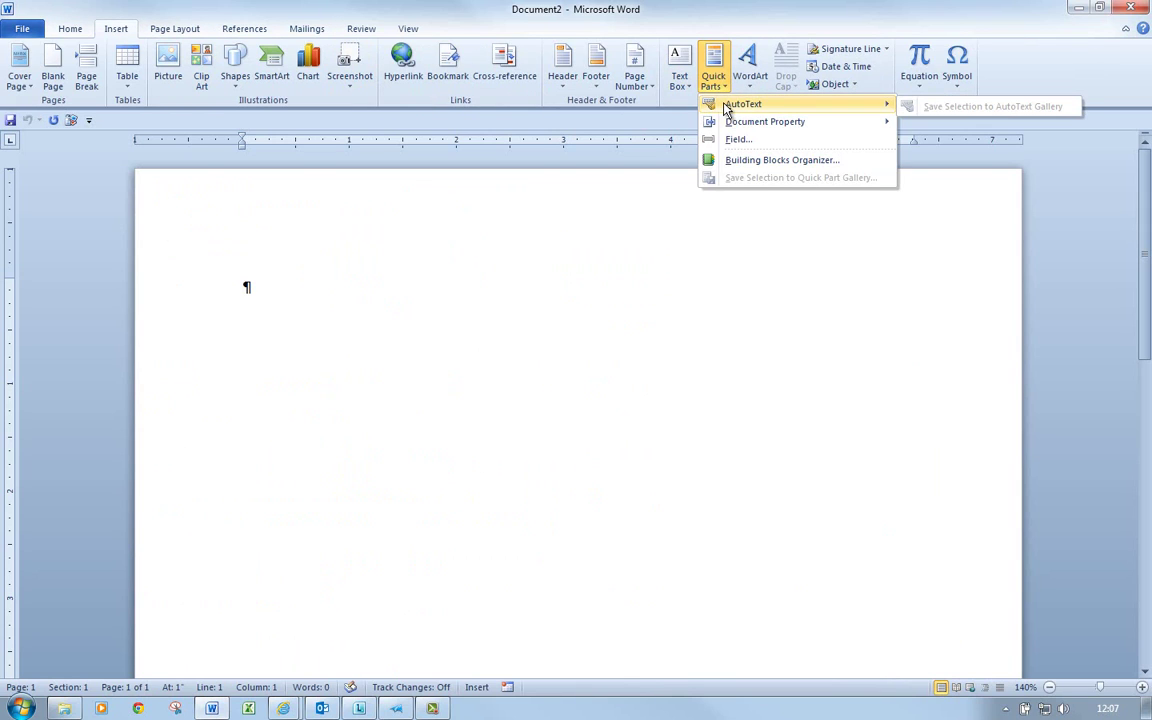
{"action": "left_click", "coordinate": [473, 305]}
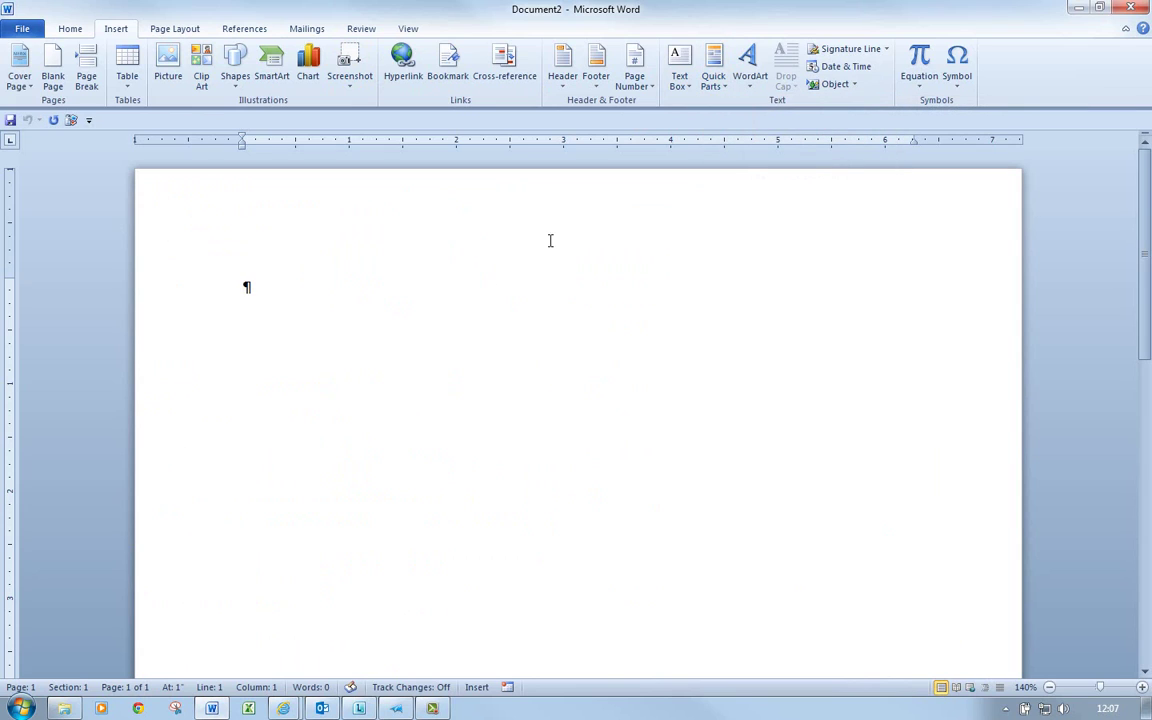
{"action": "type", "text": "dum"}
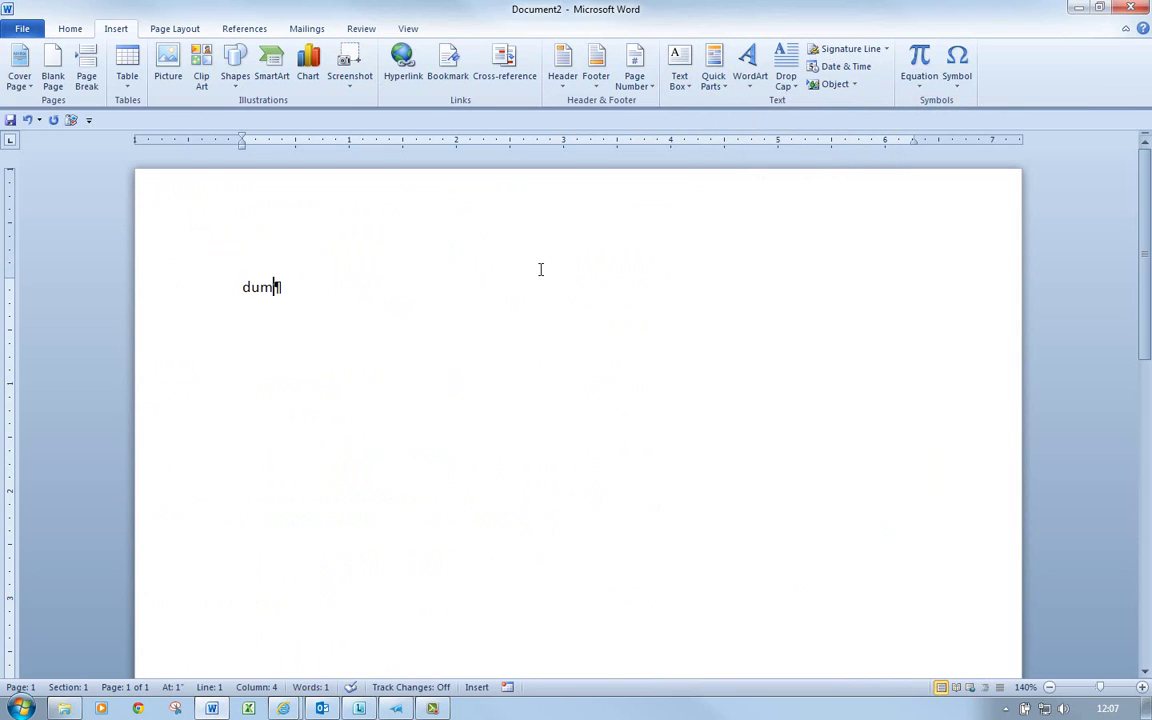
{"action": "key", "text": "F3"}
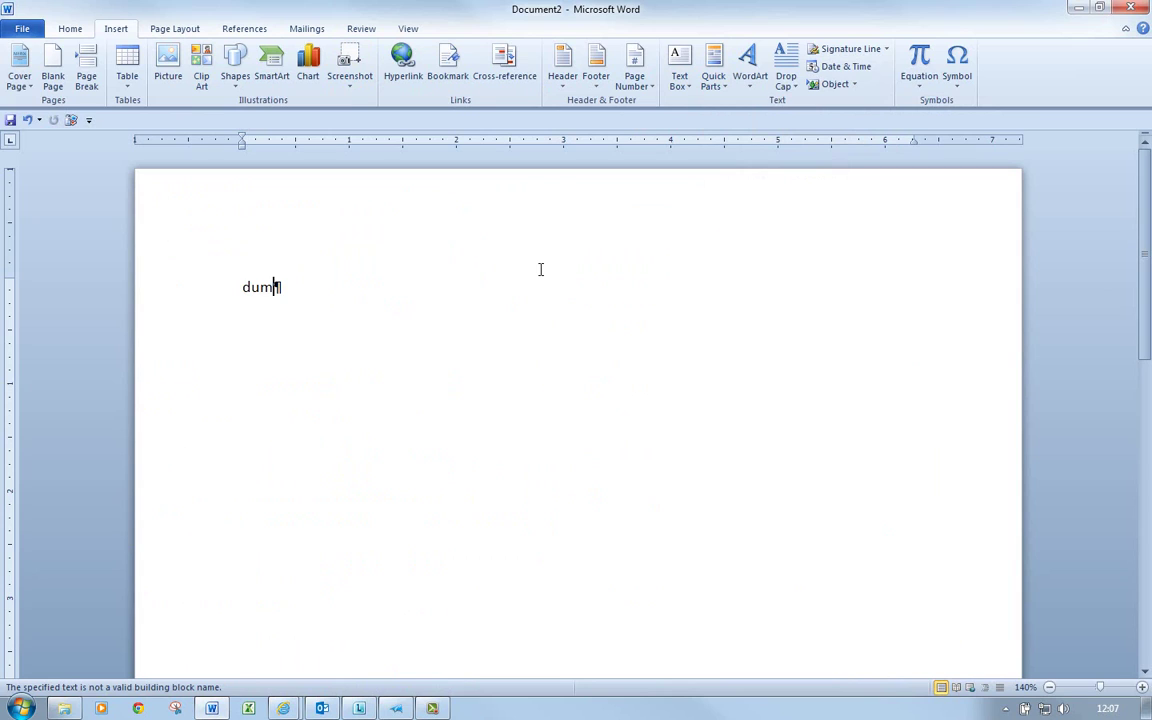